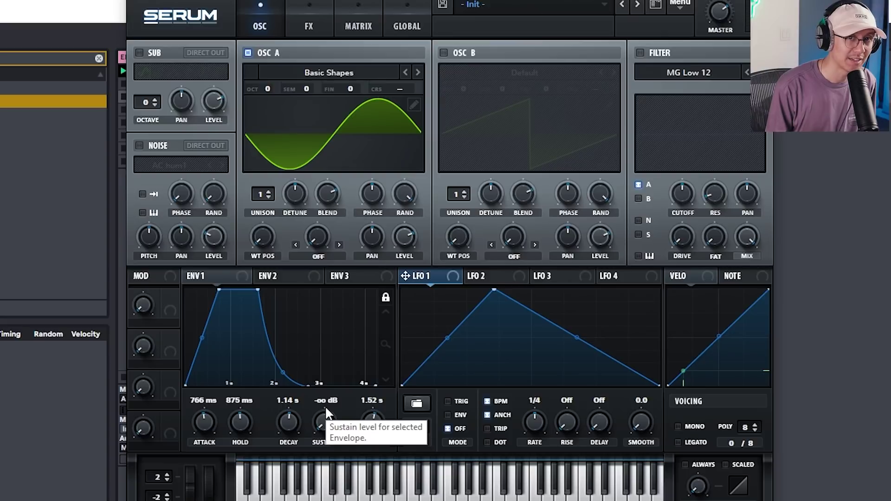
Give Env 1 a 1.09 s attack, 1.93 s hold, -10.4 dB sustain and 3.33 s release.
{"action": "left_click_drag", "start_coordinate": [372, 422], "coordinate": [372, 420]}
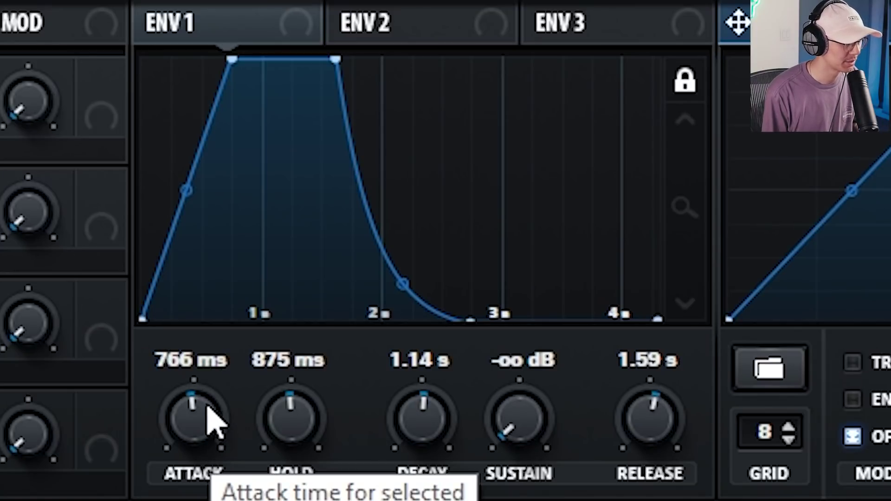
{"action": "mouse_move", "coordinate": [209, 413]}
{"action": "left_mouse_down"}
{"action": "mouse_move", "coordinate": [213, 461]}
{"action": "mouse_move", "coordinate": [214, 406]}
{"action": "left_mouse_up"}
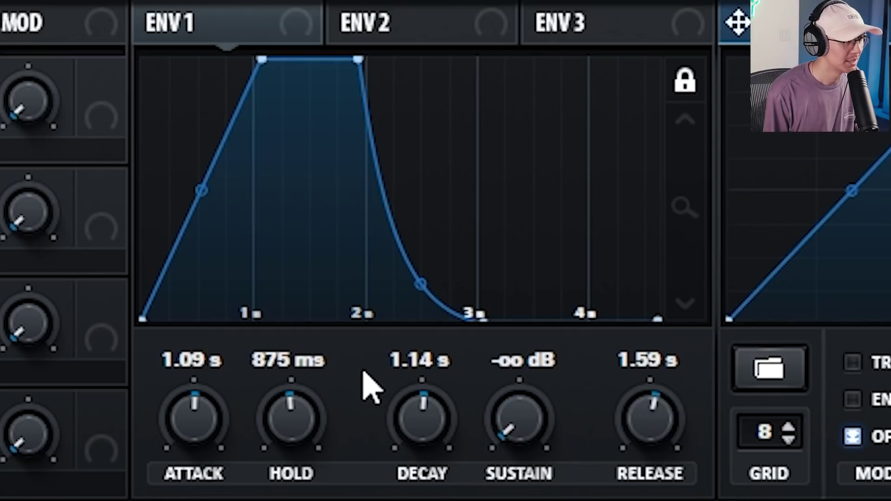
{"action": "left_click_drag", "start_coordinate": [308, 407], "coordinate": [321, 385]}
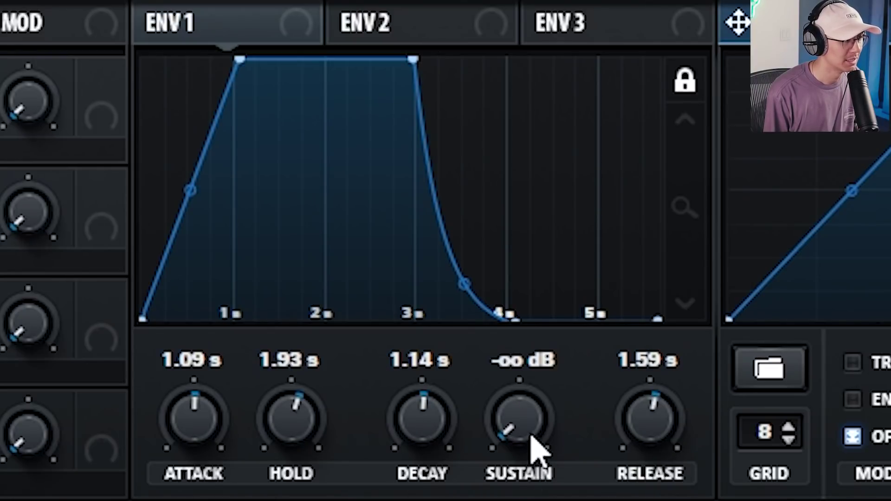
{"action": "left_click_drag", "start_coordinate": [532, 443], "coordinate": [565, 218]}
{"action": "scroll", "coordinate": [633, 459], "scroll_direction": "up", "scroll_amount": 5}
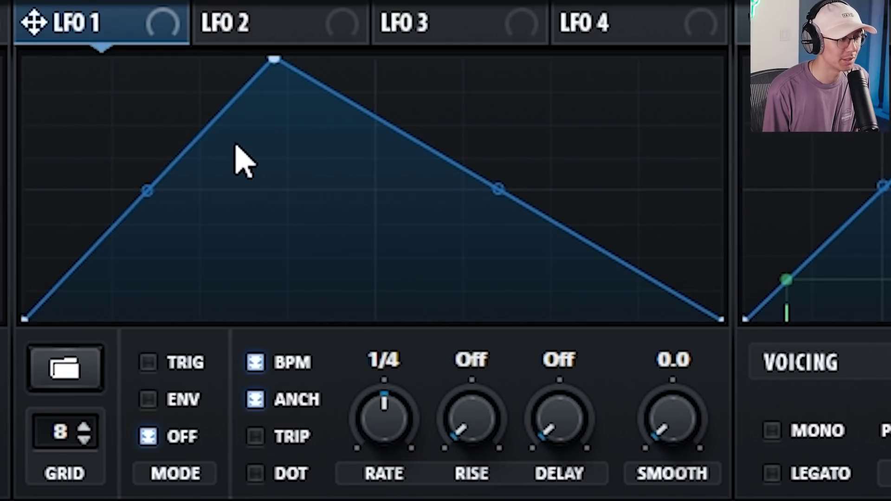
Add three points to the LFO 1 curve to carve a dip and a second peak, then enable ENV mode.
{"action": "double_click", "coordinate": [192, 146]}
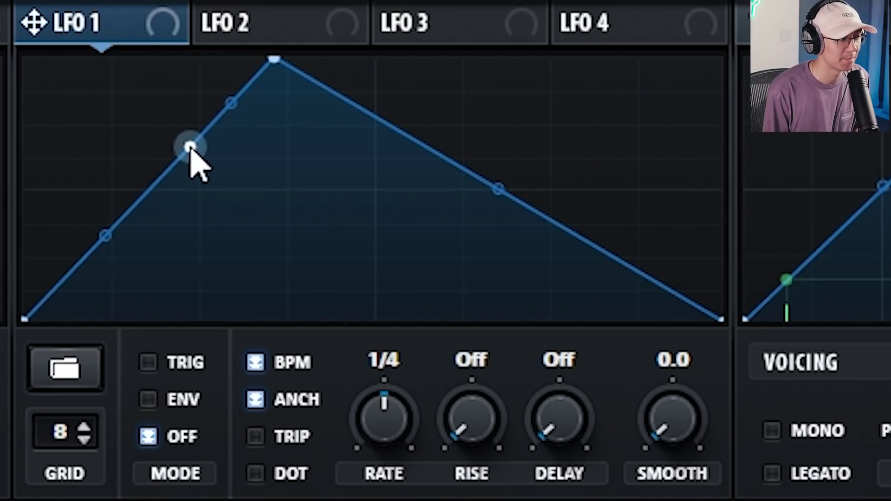
{"action": "left_click_drag", "start_coordinate": [191, 146], "coordinate": [209, 252]}
{"action": "double_click", "coordinate": [428, 151]}
{"action": "left_click_drag", "start_coordinate": [427, 151], "coordinate": [383, 250]}
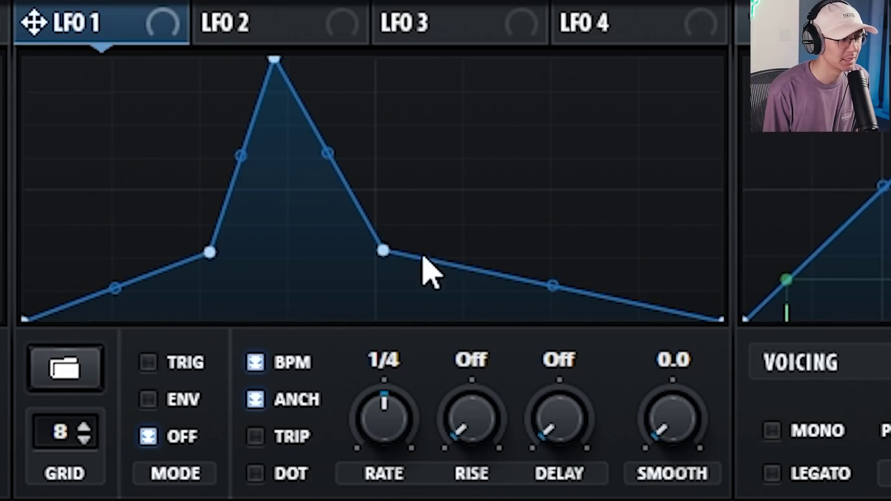
{"action": "double_click", "coordinate": [483, 266]}
{"action": "left_click_drag", "start_coordinate": [483, 266], "coordinate": [533, 87]}
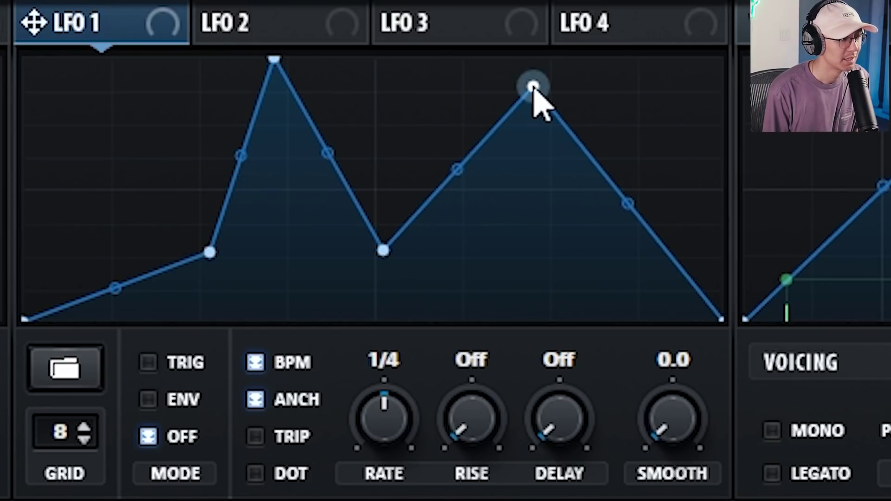
{"action": "left_click", "coordinate": [148, 400]}
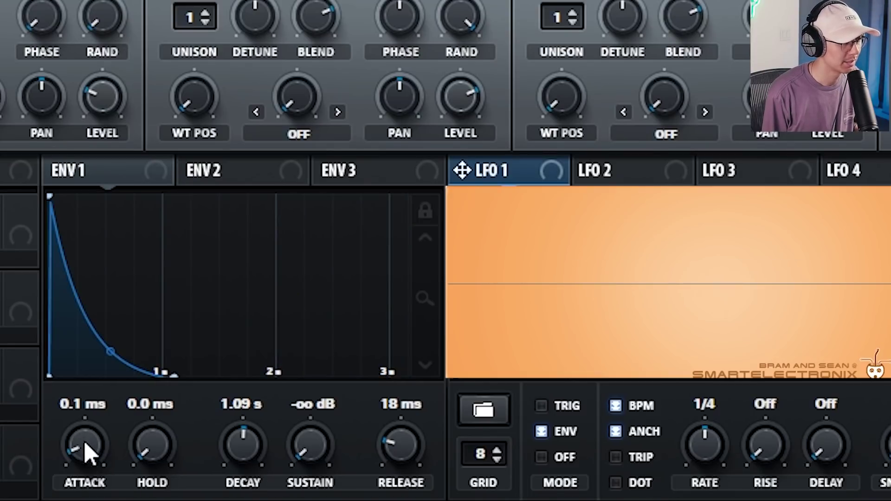
Lengthen Env 1's attack, bend its attack and decay curves, cut hold to 259 ms, and extend release.
{"action": "left_click_drag", "start_coordinate": [88, 453], "coordinate": [93, 319]}
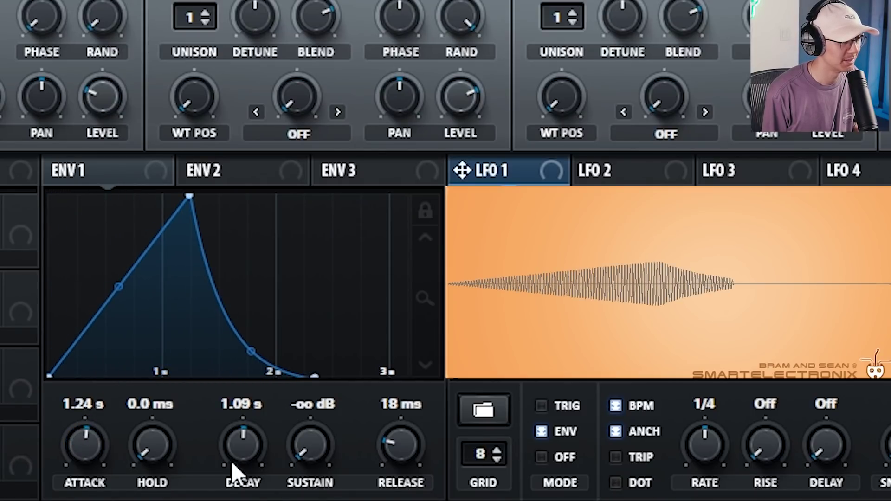
{"action": "left_click_drag", "start_coordinate": [167, 441], "coordinate": [175, 312]}
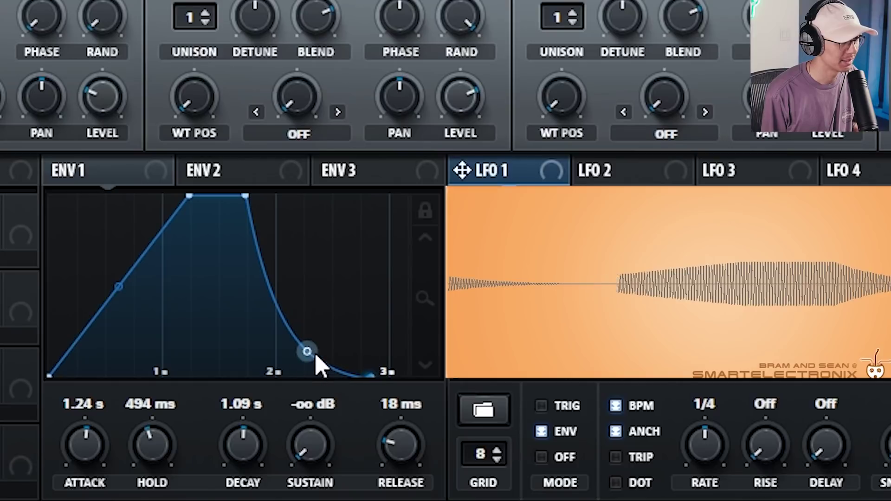
{"action": "left_click_drag", "start_coordinate": [306, 352], "coordinate": [289, 361]}
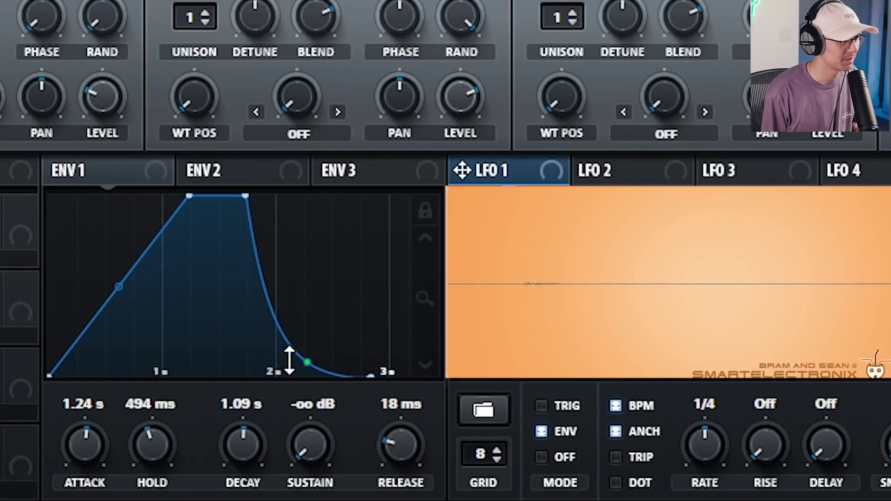
{"action": "left_click_drag", "start_coordinate": [121, 293], "coordinate": [122, 325]}
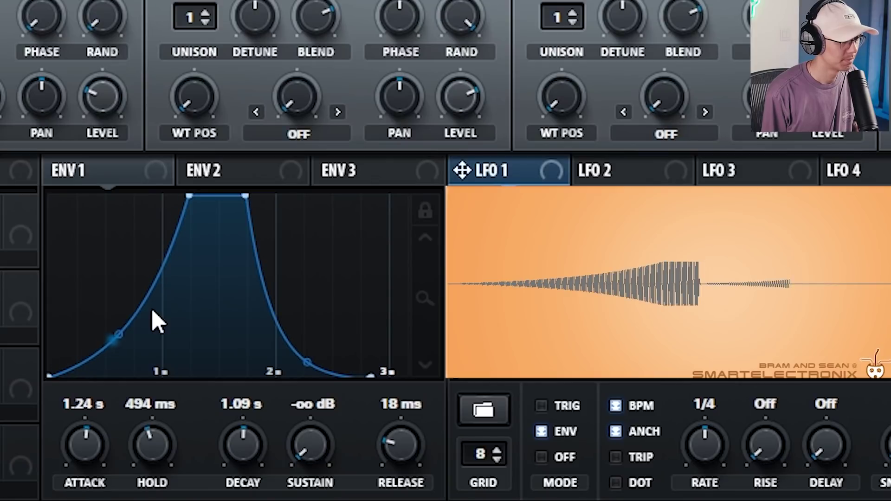
{"action": "left_click_drag", "start_coordinate": [151, 443], "coordinate": [155, 468]}
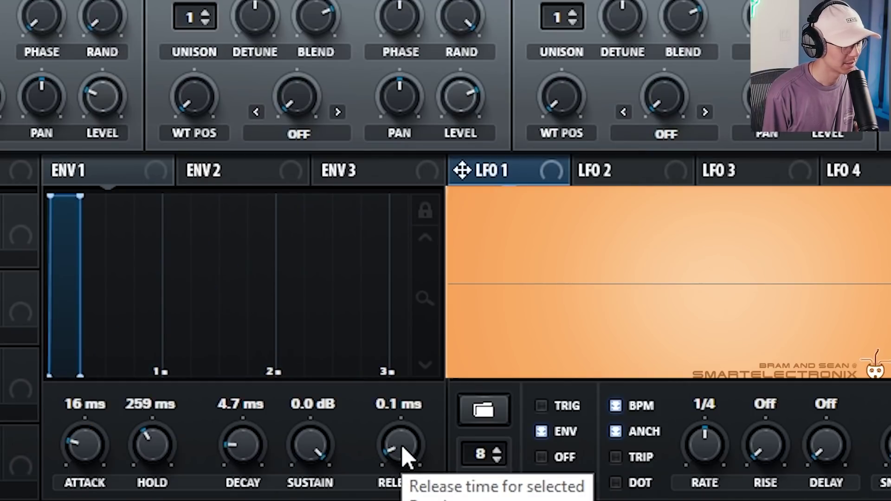
{"action": "left_click_drag", "start_coordinate": [403, 457], "coordinate": [402, 348]}
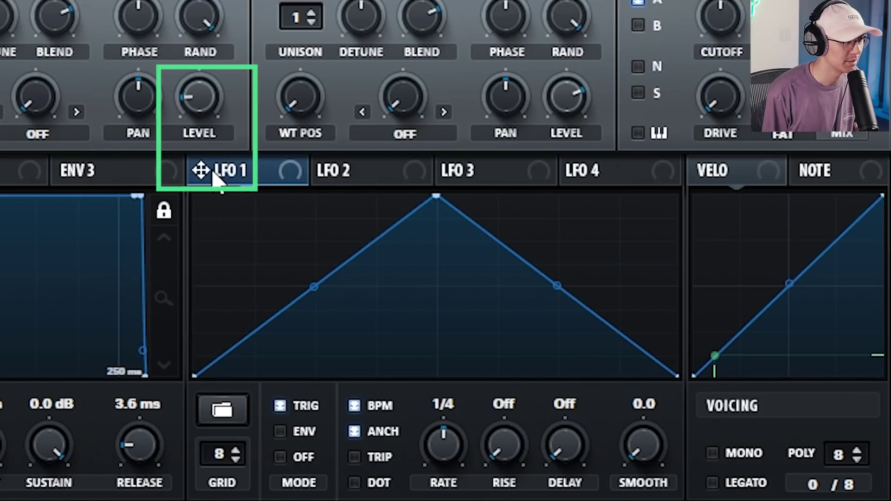
Assign LFO 1 to modulate oscillator A's level.
{"action": "left_click_drag", "start_coordinate": [212, 116], "coordinate": [211, 93]}
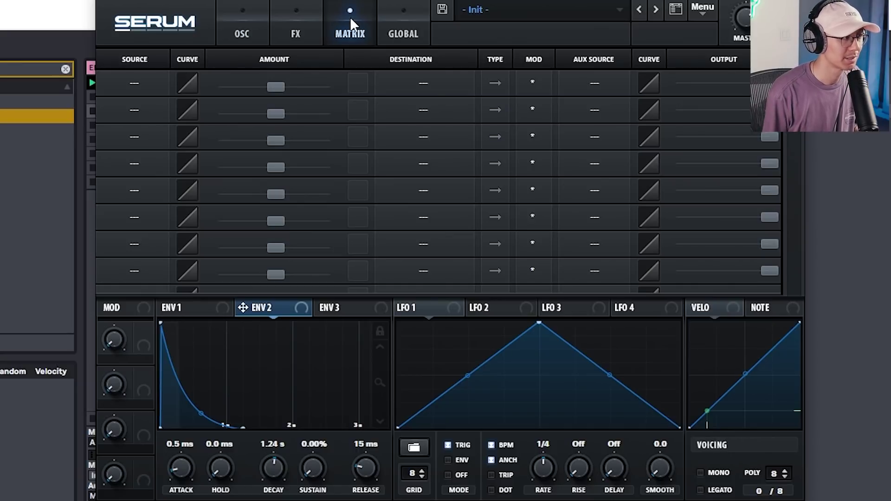
Route Env 2 to Global Mast.Tun at about 24 in matrix row 1, and shorten Env 2's decay.
{"action": "left_click", "coordinate": [138, 86]}
{"action": "left_click", "coordinate": [139, 155]}
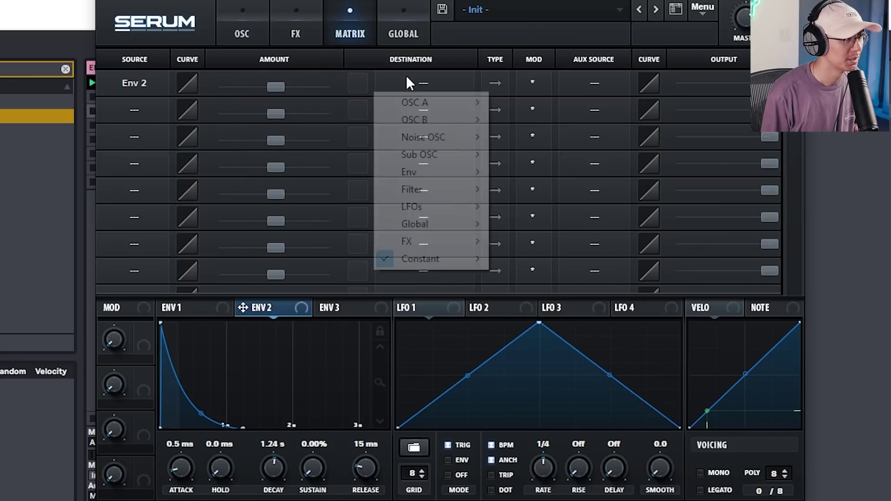
{"action": "mouse_move", "coordinate": [440, 224]}
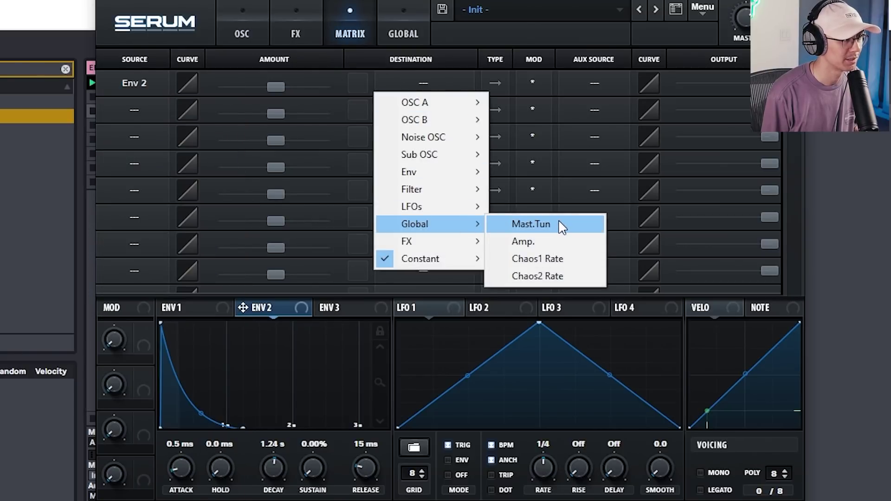
{"action": "left_click", "coordinate": [558, 224]}
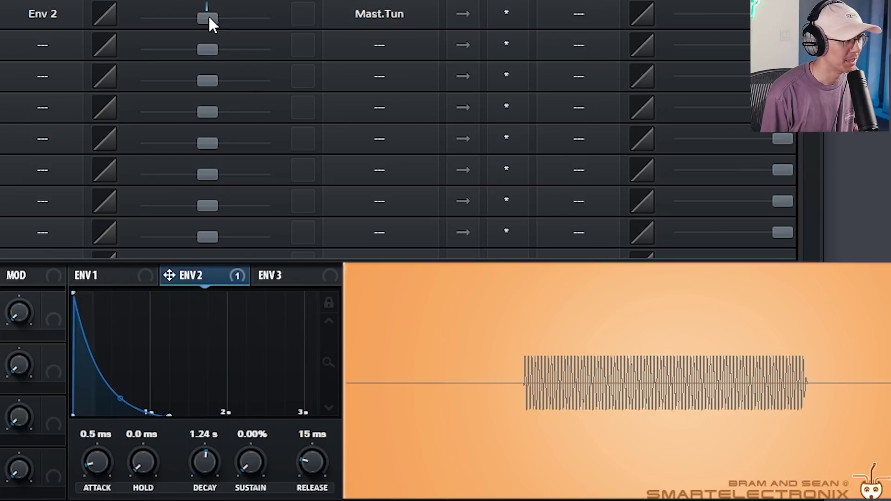
{"action": "left_click_drag", "start_coordinate": [276, 87], "coordinate": [280, 86]}
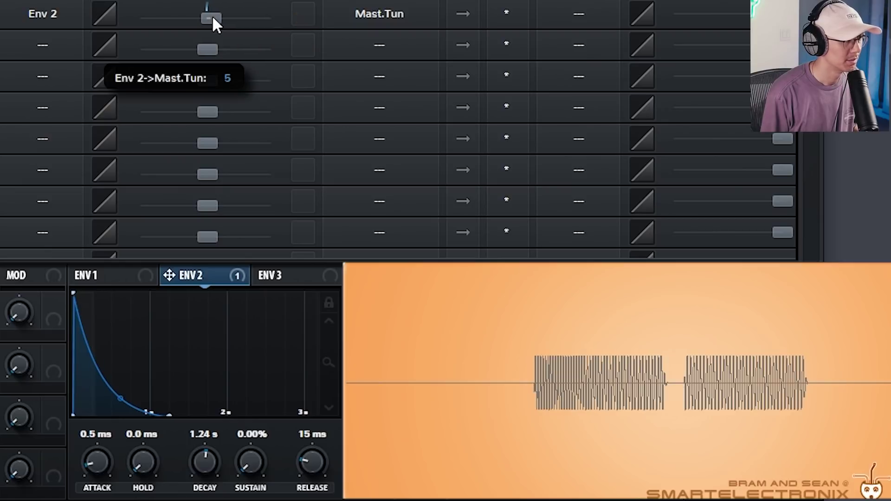
{"action": "left_click_drag", "start_coordinate": [213, 18], "coordinate": [234, 18]}
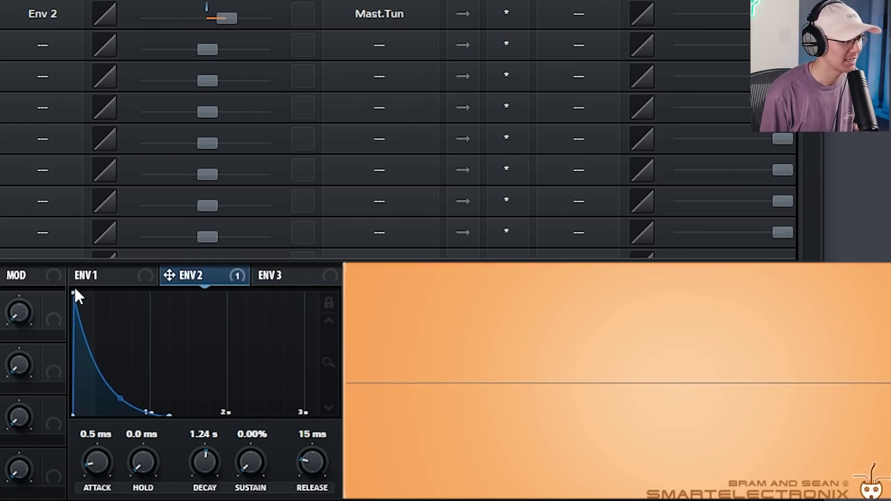
{"action": "left_click_drag", "start_coordinate": [230, 19], "coordinate": [228, 20]}
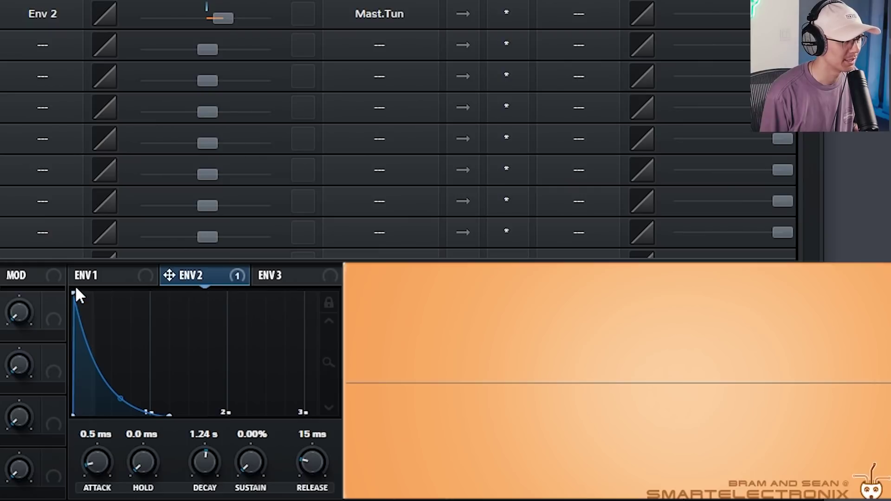
{"action": "left_click_drag", "start_coordinate": [207, 458], "coordinate": [207, 465]}
{"action": "left_click_drag", "start_coordinate": [96, 462], "coordinate": [101, 410]}
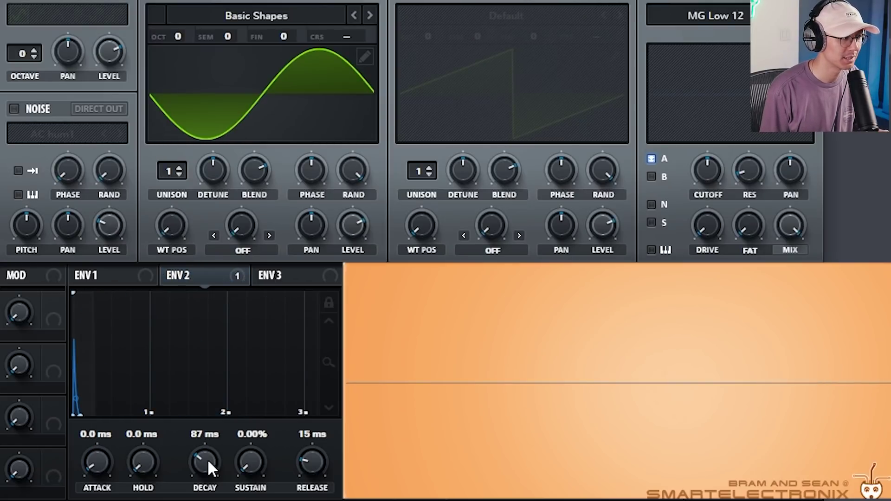
Extend Env 2's decay toward 799 ms and turn Osc A's Basic Shapes WT POS from sine to square.
{"action": "left_click_drag", "start_coordinate": [207, 458], "coordinate": [208, 449]}
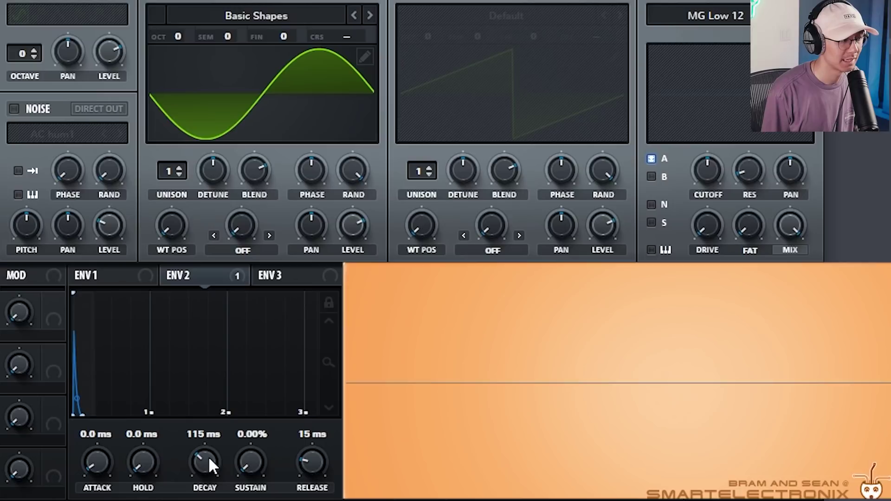
{"action": "mouse_move", "coordinate": [209, 458]}
{"action": "left_mouse_down"}
{"action": "mouse_move", "coordinate": [214, 401]}
{"action": "mouse_move", "coordinate": [213, 443]}
{"action": "left_mouse_up"}
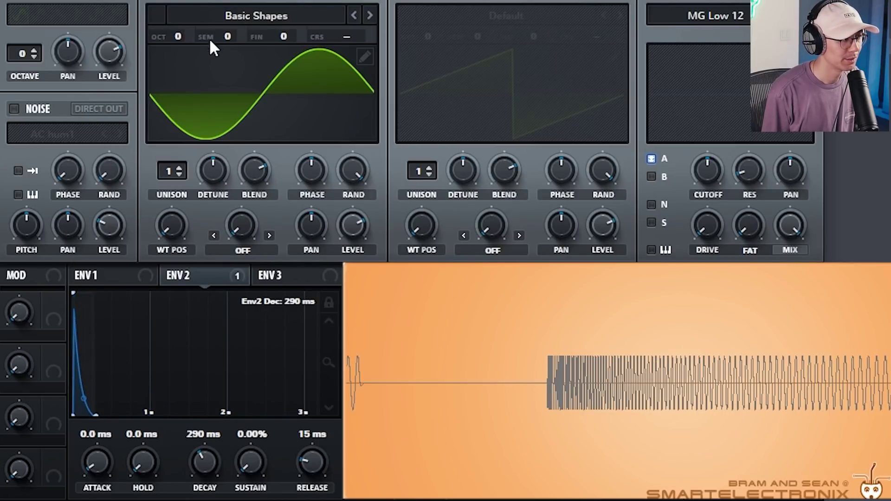
{"action": "left_click", "coordinate": [256, 13]}
{"action": "mouse_move", "coordinate": [255, 37]}
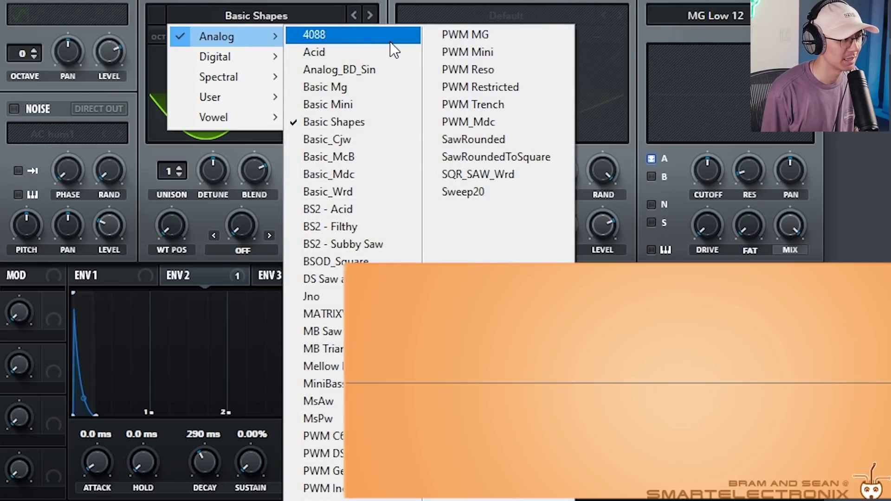
{"action": "left_click", "coordinate": [369, 122]}
{"action": "mouse_move", "coordinate": [170, 222]}
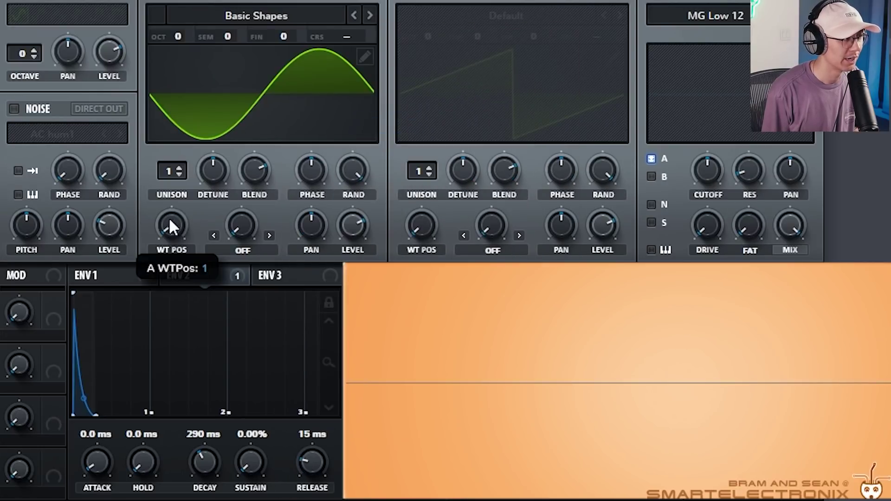
{"action": "left_click_drag", "start_coordinate": [170, 220], "coordinate": [170, 194]}
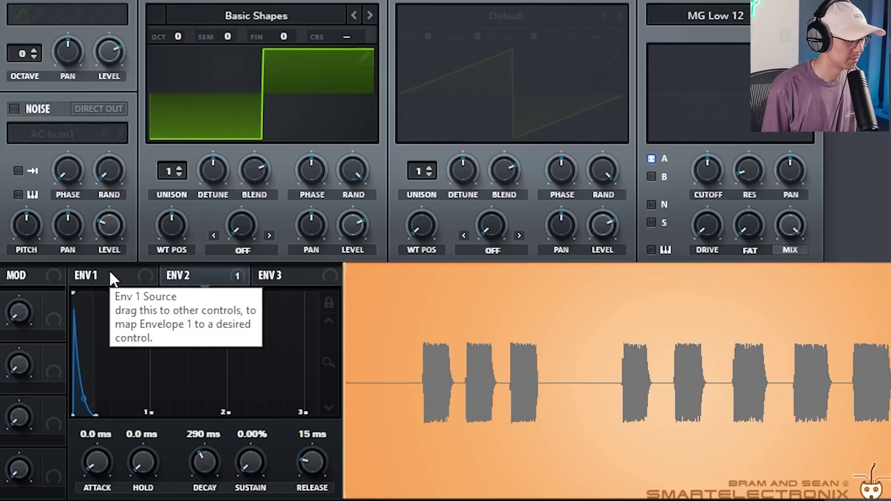
{"action": "left_click_drag", "start_coordinate": [108, 464], "coordinate": [109, 460]}
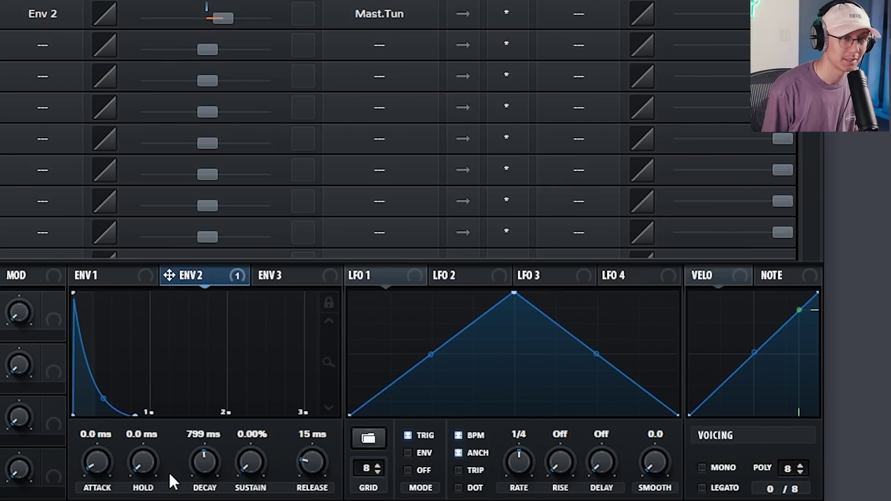
Switch the pitch routing source to LFO 1, lower its amount, and set LFO 1's rate to 1/8.
{"action": "left_click", "coordinate": [67, 20]}
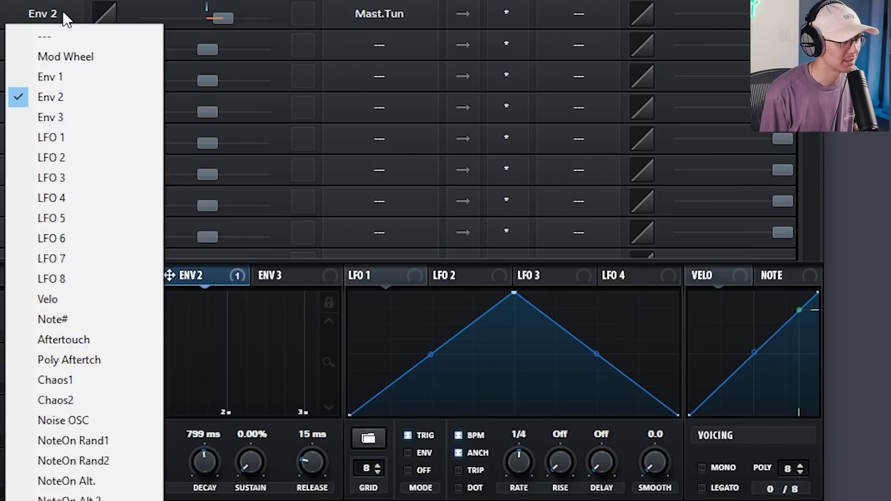
{"action": "left_click", "coordinate": [68, 135]}
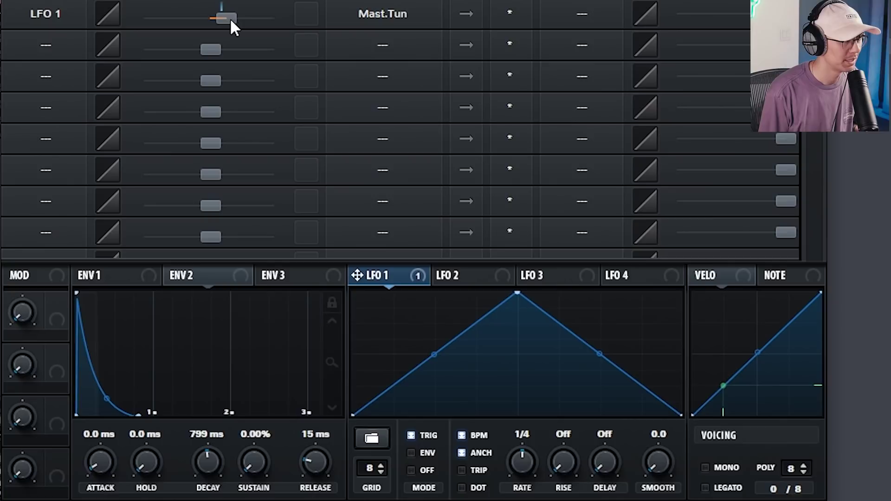
{"action": "left_click_drag", "start_coordinate": [229, 18], "coordinate": [218, 25]}
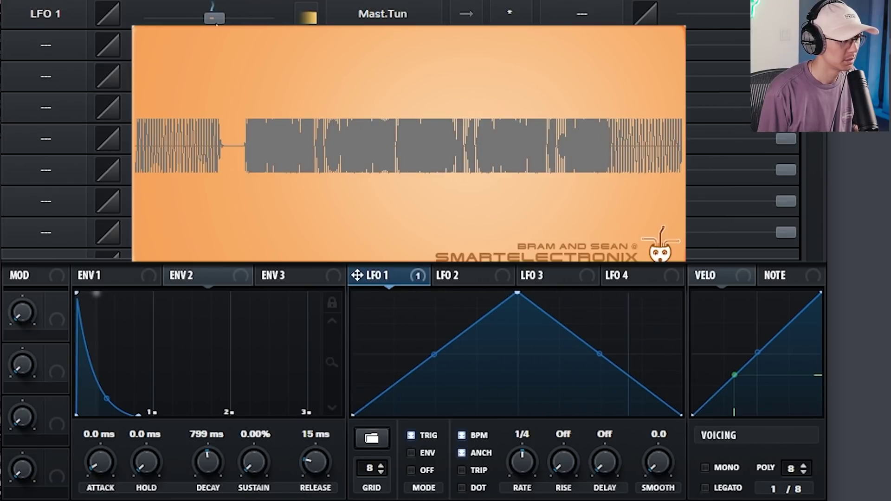
{"action": "left_click_drag", "start_coordinate": [523, 464], "coordinate": [530, 455]}
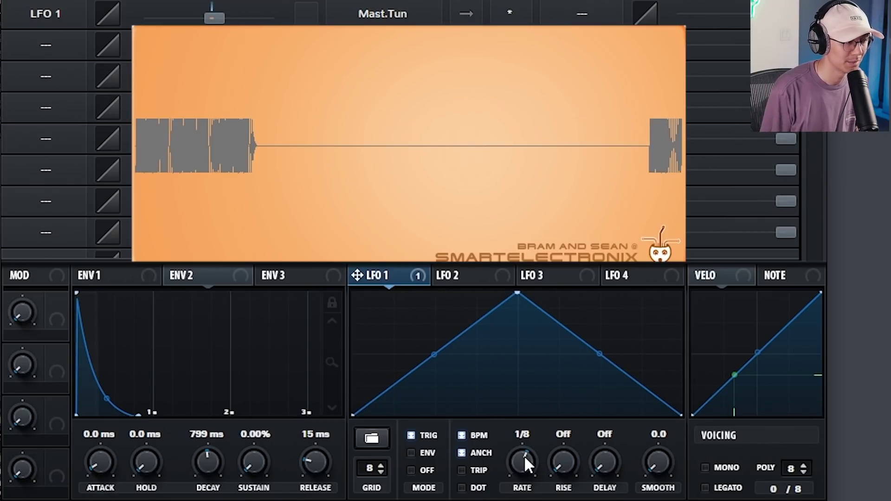
{"action": "mouse_move", "coordinate": [524, 455]}
{"action": "left_mouse_down"}
{"action": "mouse_move", "coordinate": [522, 439]}
{"action": "mouse_move", "coordinate": [523, 488]}
{"action": "mouse_move", "coordinate": [513, 436]}
{"action": "mouse_move", "coordinate": [514, 447]}
{"action": "left_mouse_up"}
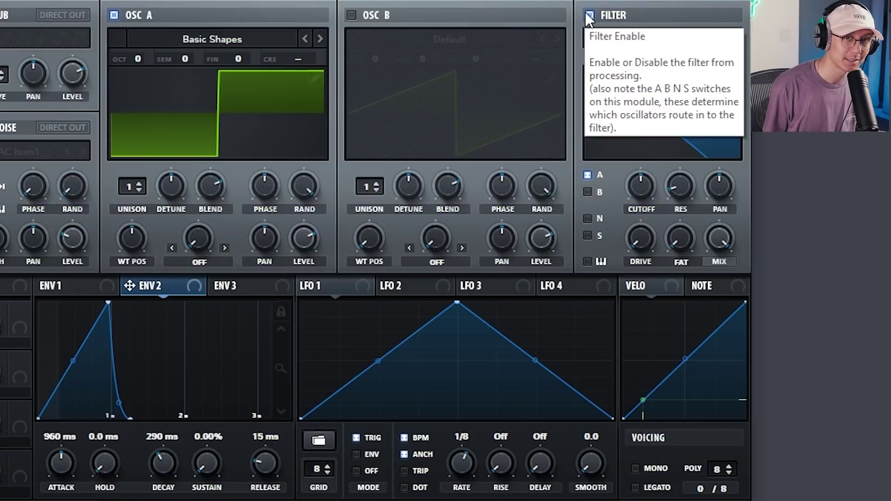
Enable the filter and check which modulators are assigned to its cutoff.
{"action": "left_click", "coordinate": [588, 15]}
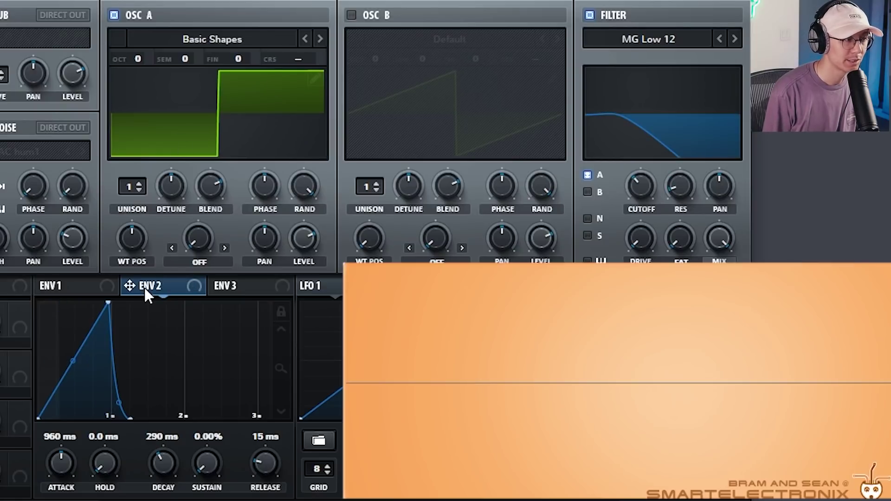
{"action": "right_click", "coordinate": [636, 188]}
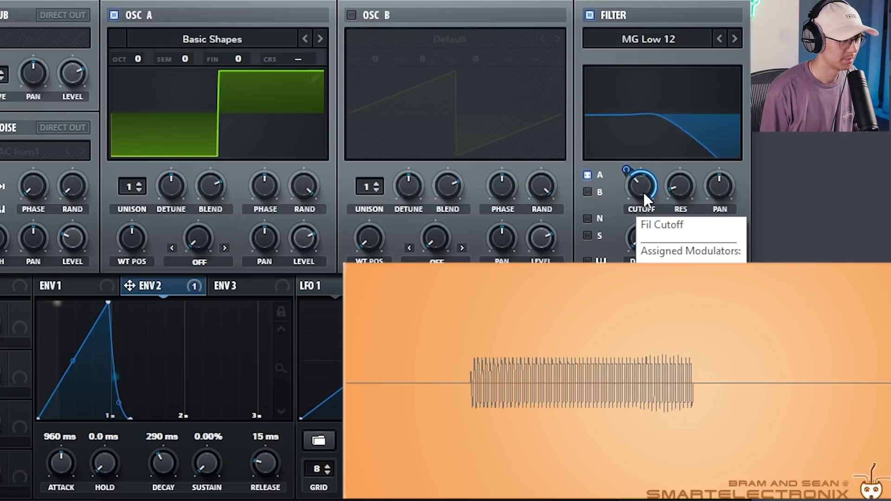
{"action": "left_click", "coordinate": [646, 205]}
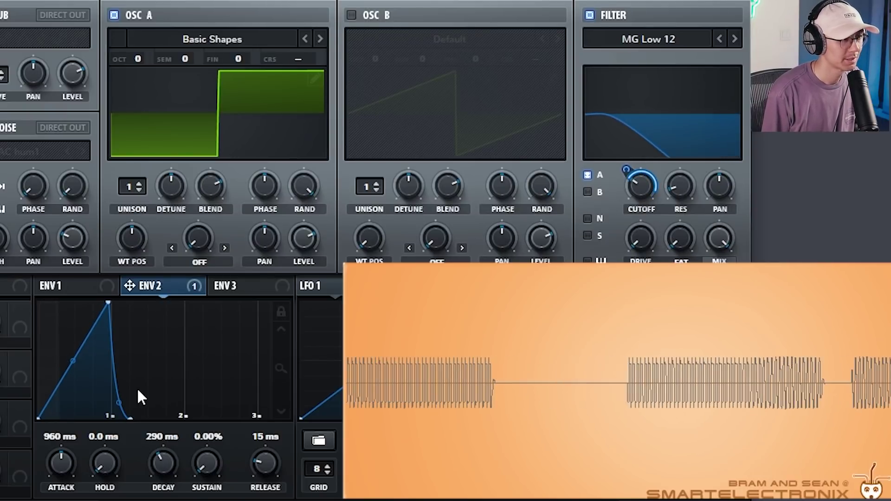
{"action": "right_click", "coordinate": [638, 186]}
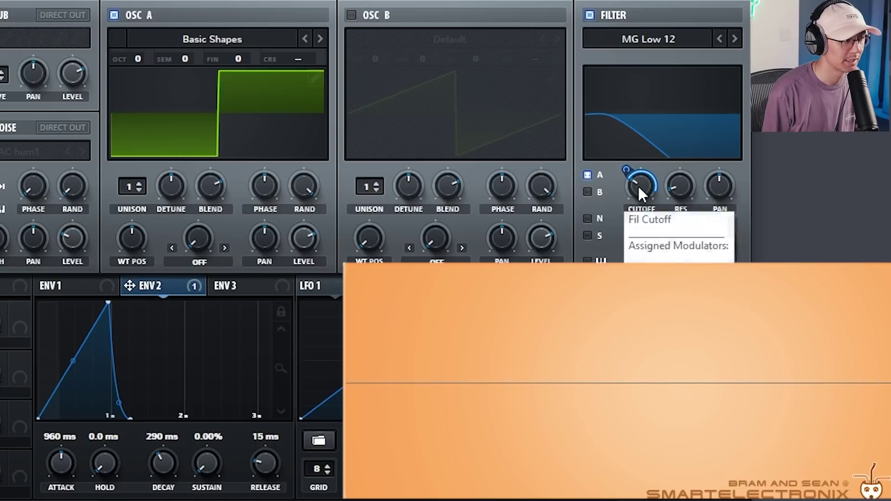
{"action": "left_click", "coordinate": [74, 369]}
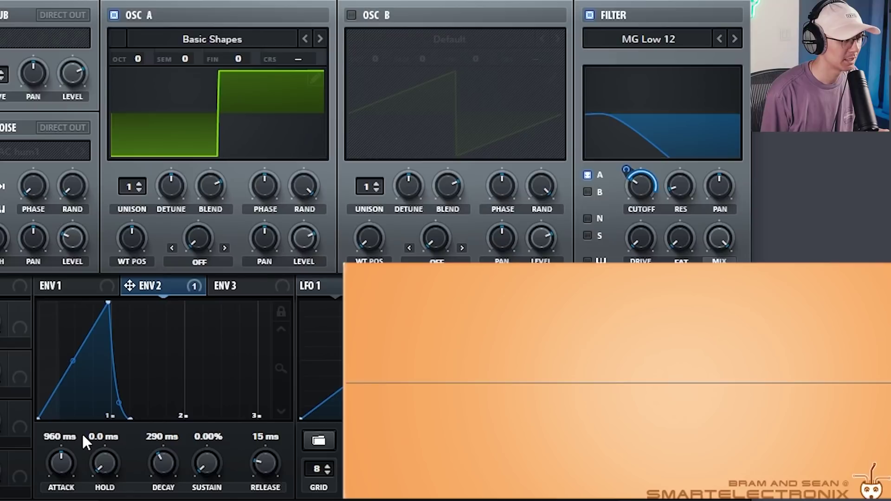
Give Envelope 2 a 1.00 s decay and a slower attack.
{"action": "left_click_drag", "start_coordinate": [71, 452], "coordinate": [70, 483]}
{"action": "double_click", "coordinate": [162, 461]}
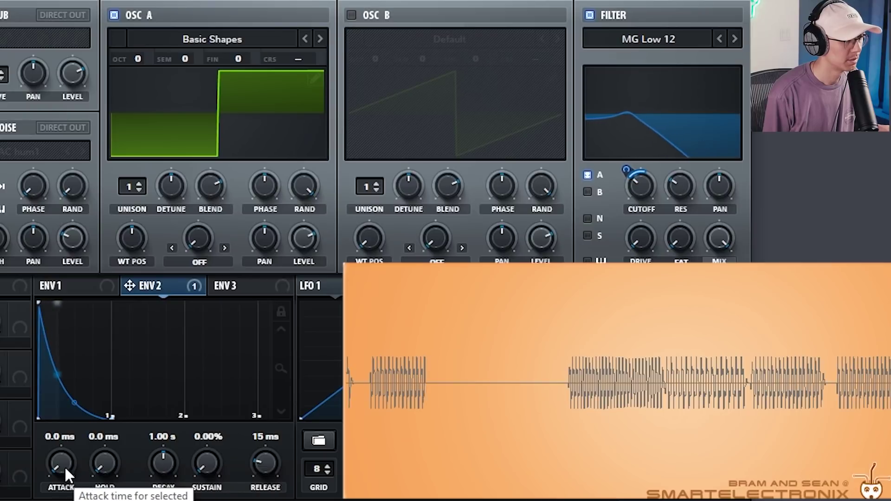
{"action": "left_click_drag", "start_coordinate": [65, 466], "coordinate": [63, 371]}
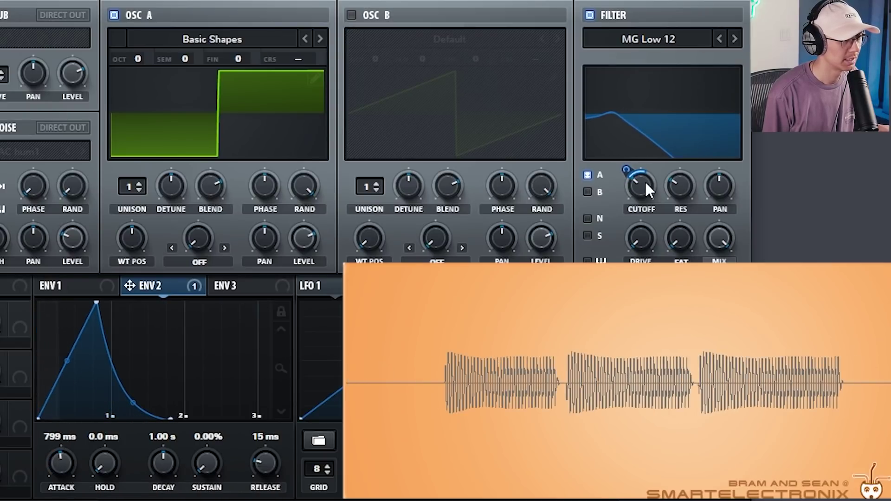
Lower the filter cutoff to about 51 Hz and set Envelope 2's cutoff modulation to 26.
{"action": "left_click_drag", "start_coordinate": [645, 182], "coordinate": [645, 201]}
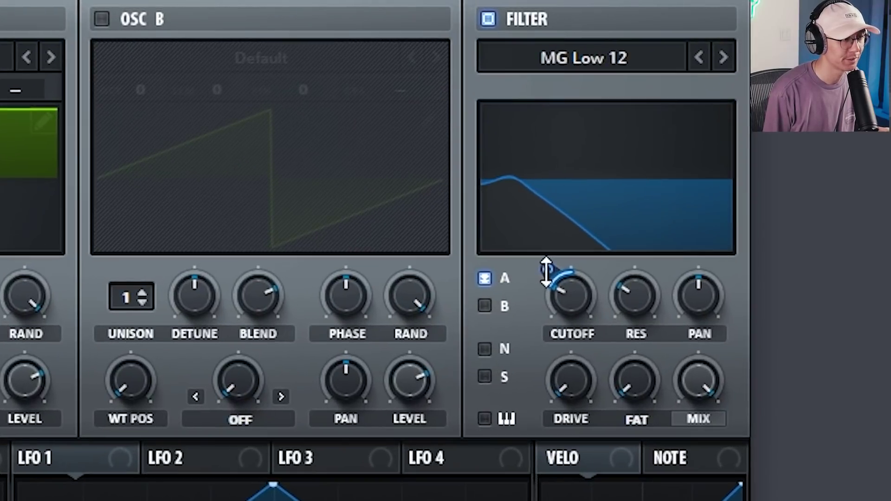
{"action": "left_click_drag", "start_coordinate": [628, 169], "coordinate": [627, 145]}
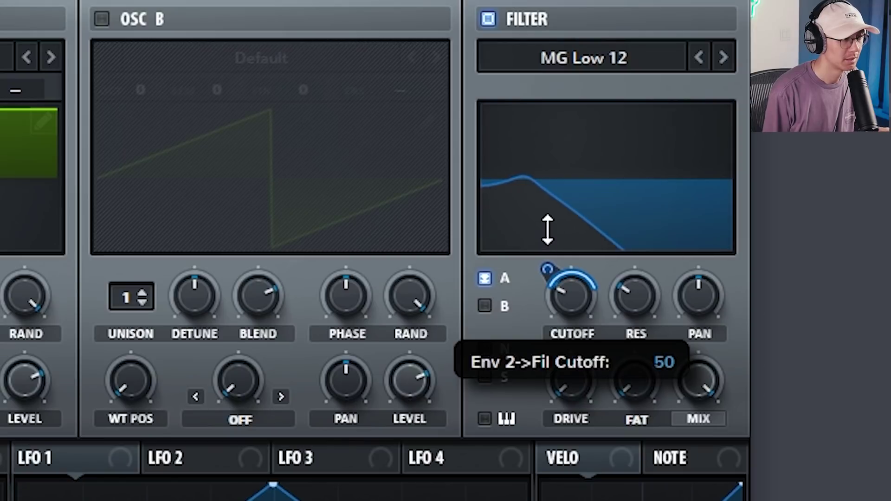
{"action": "left_click_drag", "start_coordinate": [547, 229], "coordinate": [550, 261]}
Switch the filter to MG Low 24 and set Envelope 2 to a 342 ms attack, 573 ms decay.
{"action": "left_click", "coordinate": [722, 58]}
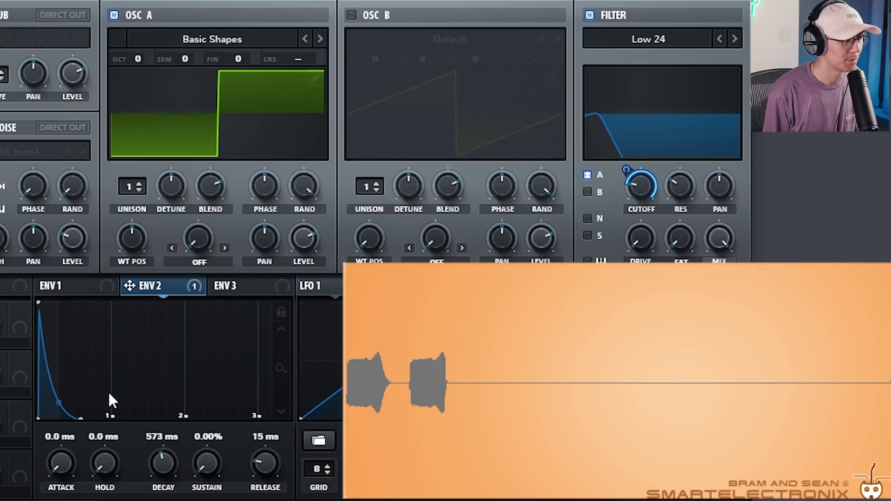
{"action": "left_click_drag", "start_coordinate": [149, 442], "coordinate": [162, 466]}
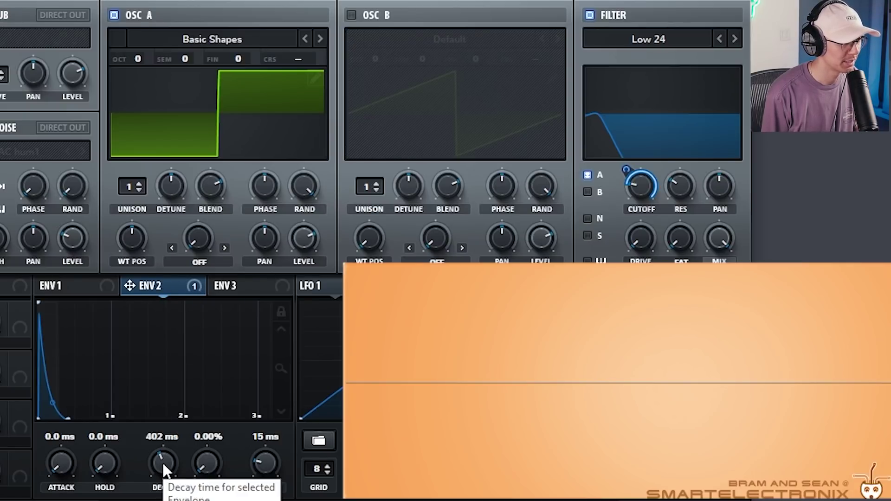
{"action": "mouse_move", "coordinate": [169, 460]}
{"action": "left_mouse_down"}
{"action": "mouse_move", "coordinate": [175, 438]}
{"action": "mouse_move", "coordinate": [176, 463]}
{"action": "left_mouse_up"}
{"action": "mouse_move", "coordinate": [62, 464]}
{"action": "left_mouse_down"}
{"action": "mouse_move", "coordinate": [62, 446]}
{"action": "mouse_move", "coordinate": [65, 464]}
{"action": "left_mouse_up"}
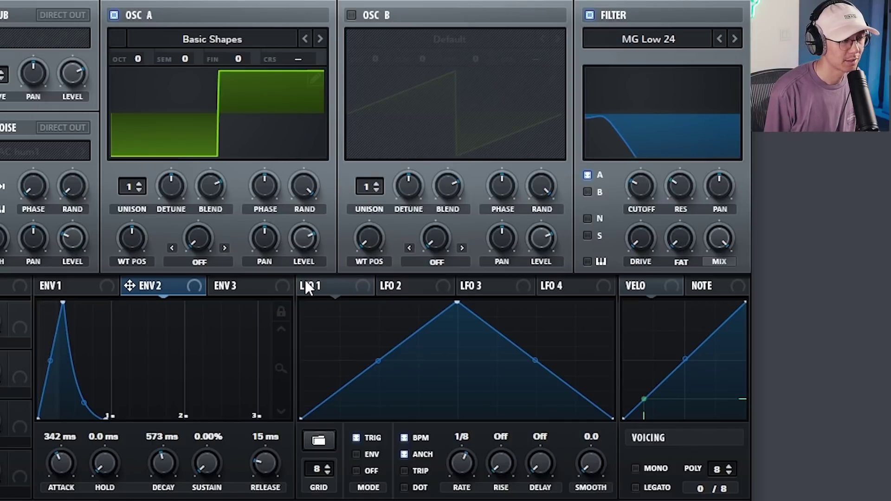
{"action": "left_click", "coordinate": [324, 286]}
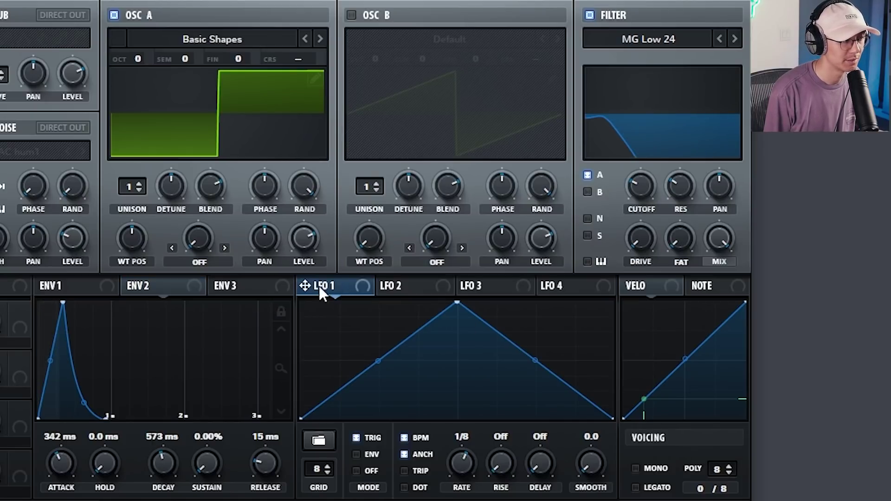
Drag LFO 1 onto the filter cutoff, set its rate to 1/4 and its modulation depth to 25.
{"action": "left_click_drag", "start_coordinate": [316, 285], "coordinate": [628, 222]}
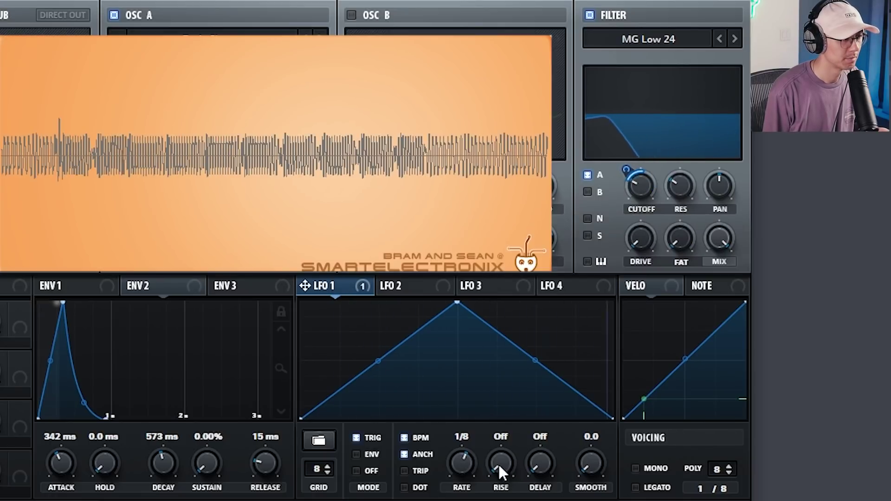
{"action": "left_click_drag", "start_coordinate": [463, 463], "coordinate": [464, 482]}
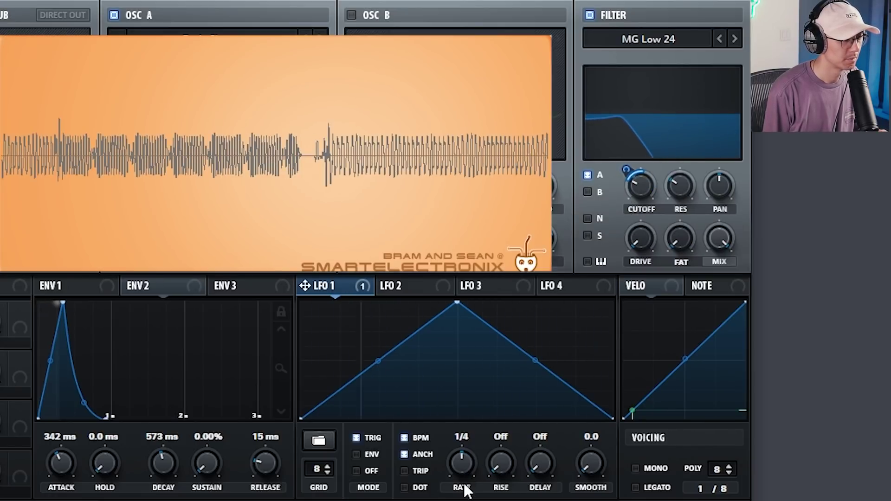
{"action": "mouse_move", "coordinate": [637, 184]}
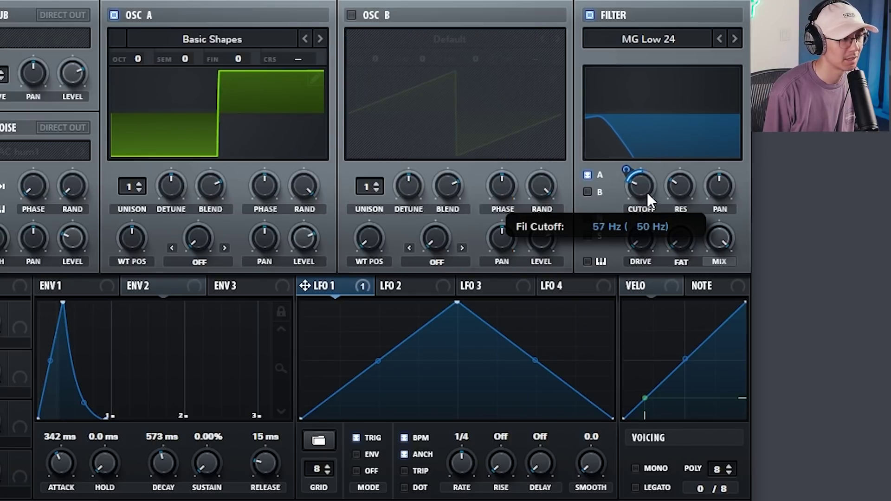
{"action": "mouse_move", "coordinate": [626, 170]}
{"action": "left_mouse_down"}
{"action": "mouse_move", "coordinate": [628, 135]}
{"action": "mouse_move", "coordinate": [627, 157]}
{"action": "left_mouse_up"}
{"action": "mouse_move", "coordinate": [629, 167]}
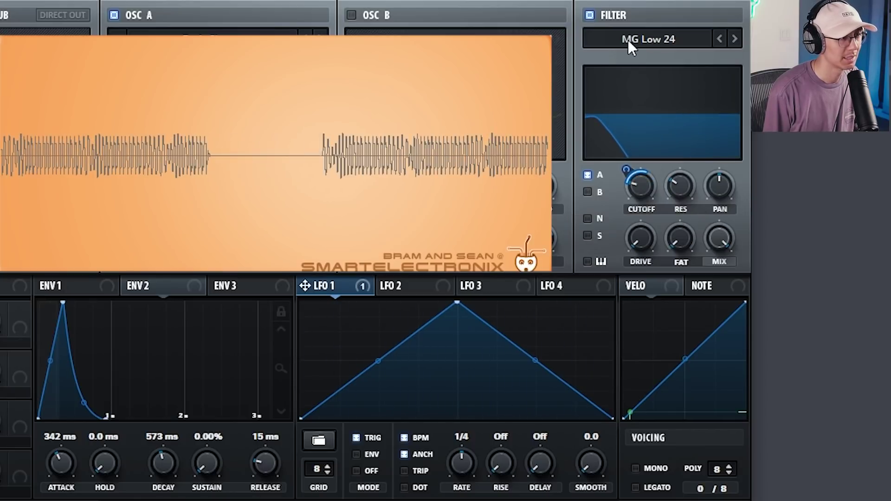
Audition neighbouring filter types, stepping from MG Low 24 up to High 18.
{"action": "left_click", "coordinate": [720, 39]}
{"action": "left_click", "coordinate": [738, 39]}
{"action": "left_click", "coordinate": [739, 39]}
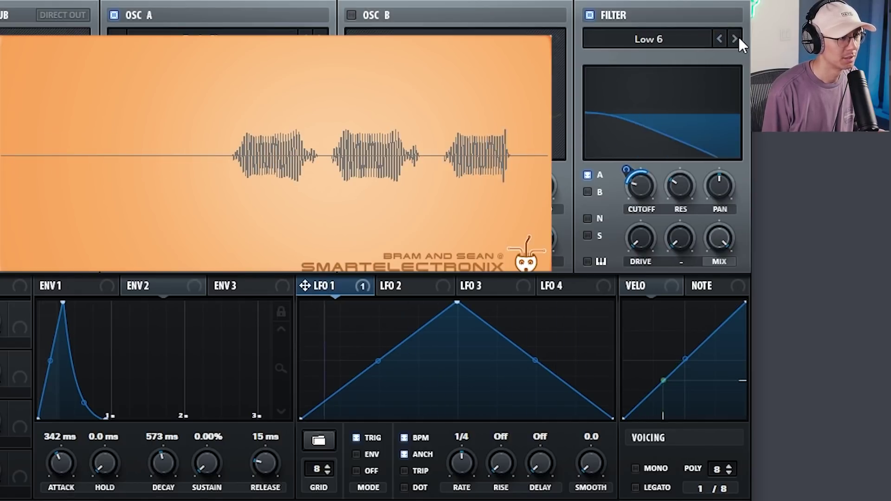
{"action": "left_click", "coordinate": [739, 39]}
{"action": "left_click", "coordinate": [739, 39]}
{"action": "left_click", "coordinate": [739, 39]}
{"action": "left_click", "coordinate": [739, 39]}
{"action": "left_click", "coordinate": [740, 39]}
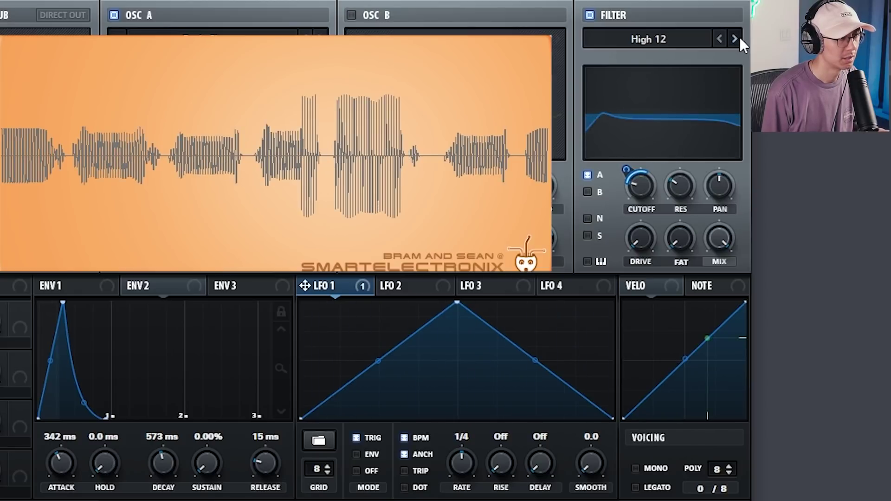
{"action": "left_click", "coordinate": [740, 39]}
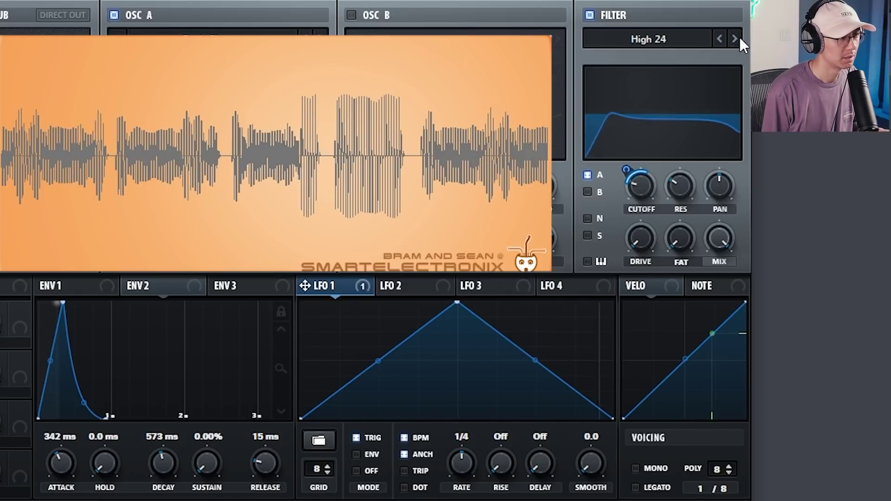
Try Notch 12, then settle on Low 24 with the cutoff raised to about 140 Hz.
{"action": "left_click", "coordinate": [651, 38]}
{"action": "mouse_move", "coordinate": [656, 67]}
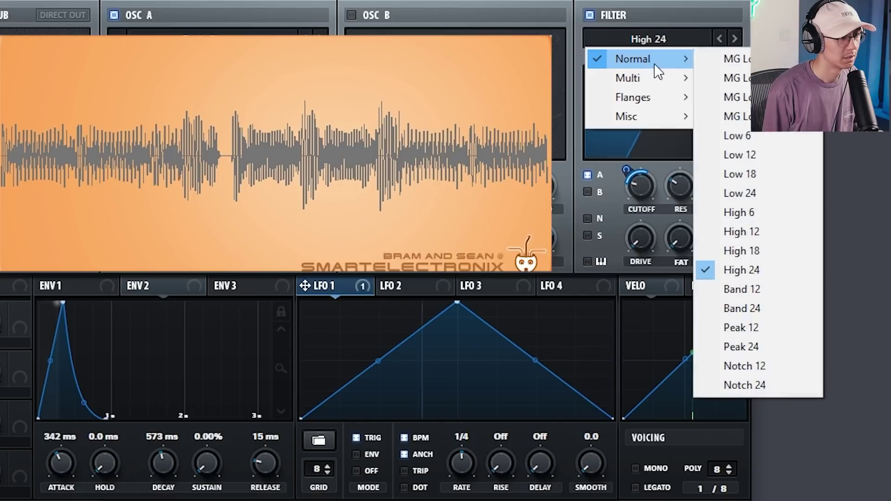
{"action": "left_click", "coordinate": [744, 366]}
{"action": "left_click", "coordinate": [684, 38]}
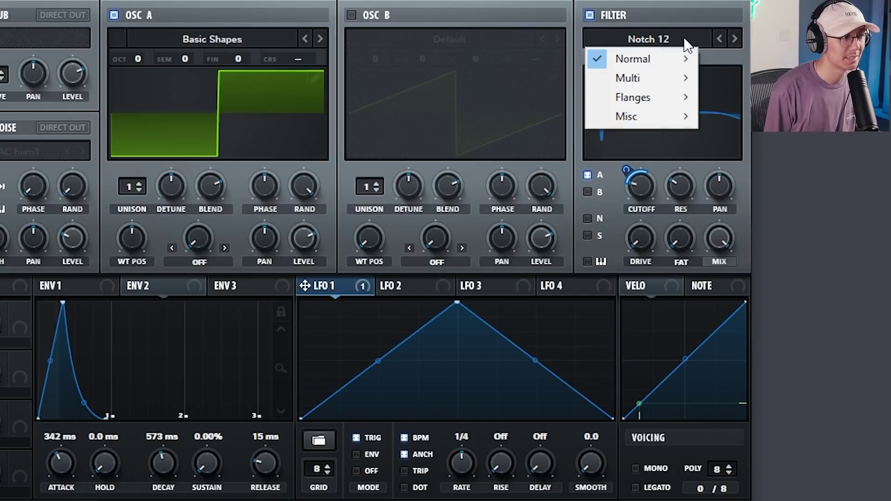
{"action": "mouse_move", "coordinate": [668, 59]}
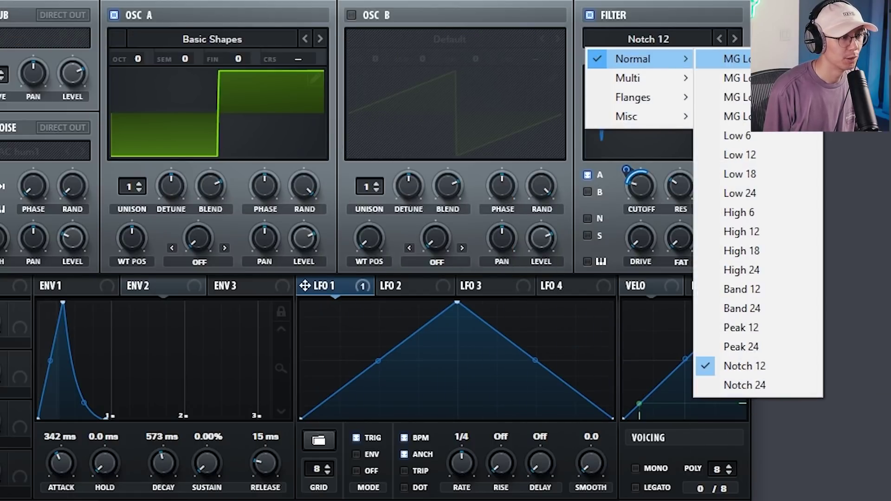
{"action": "left_click", "coordinate": [782, 190]}
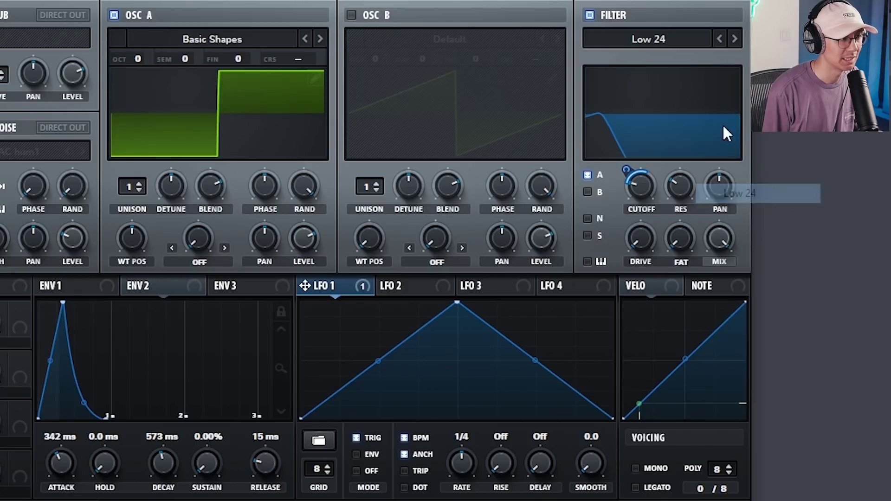
{"action": "left_click_drag", "start_coordinate": [650, 190], "coordinate": [651, 158]}
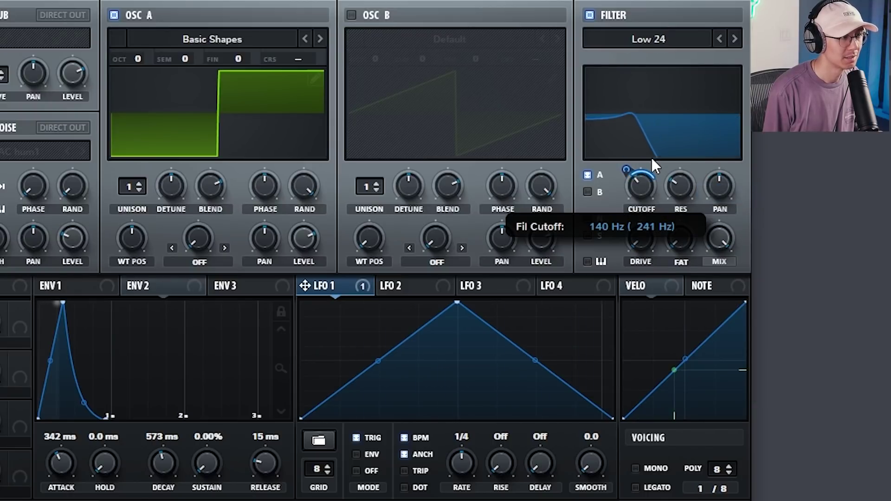
Switch to the High 24 filter and sweep its cutoff down to roughly 35-40 Hz.
{"action": "left_click", "coordinate": [658, 39]}
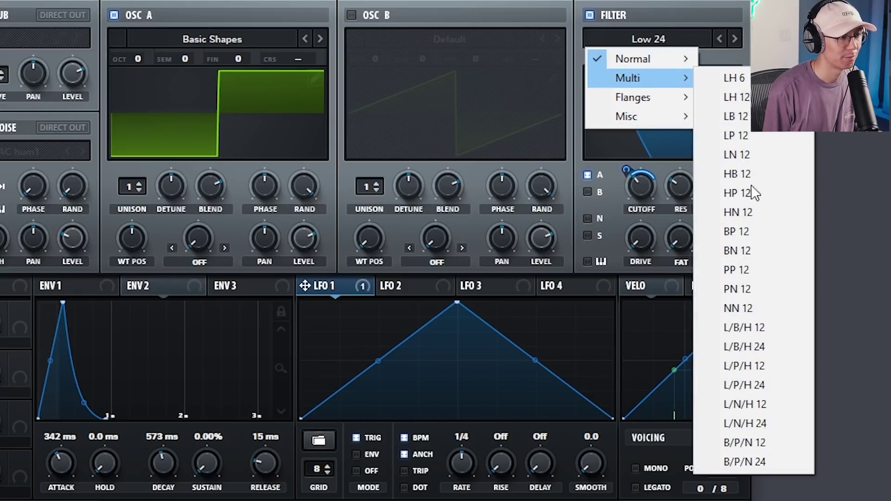
{"action": "mouse_move", "coordinate": [670, 52]}
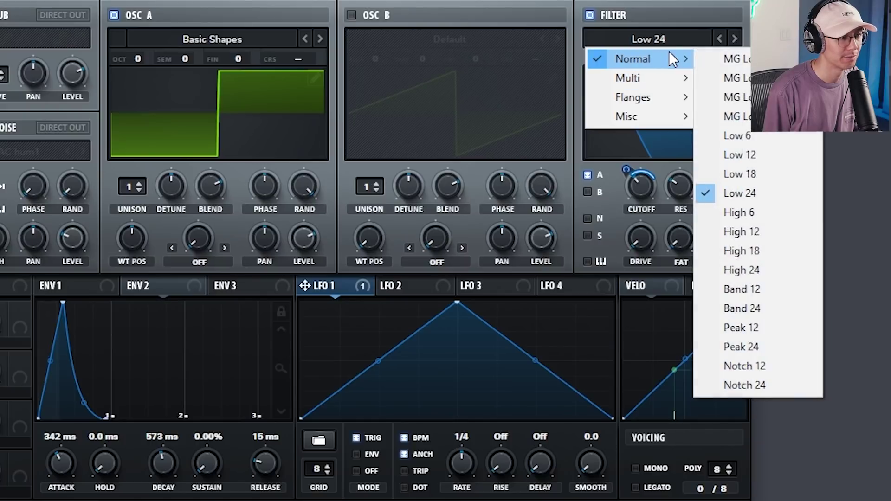
{"action": "left_click", "coordinate": [779, 267]}
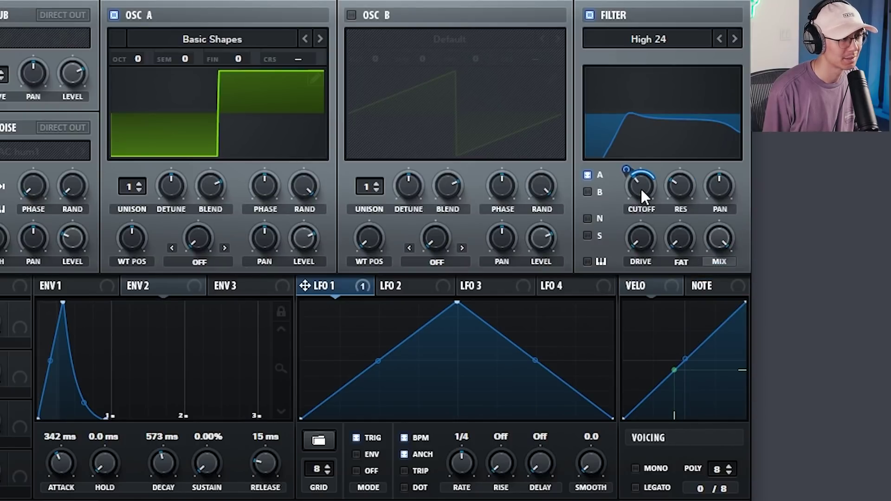
{"action": "left_click_drag", "start_coordinate": [640, 187], "coordinate": [642, 202]}
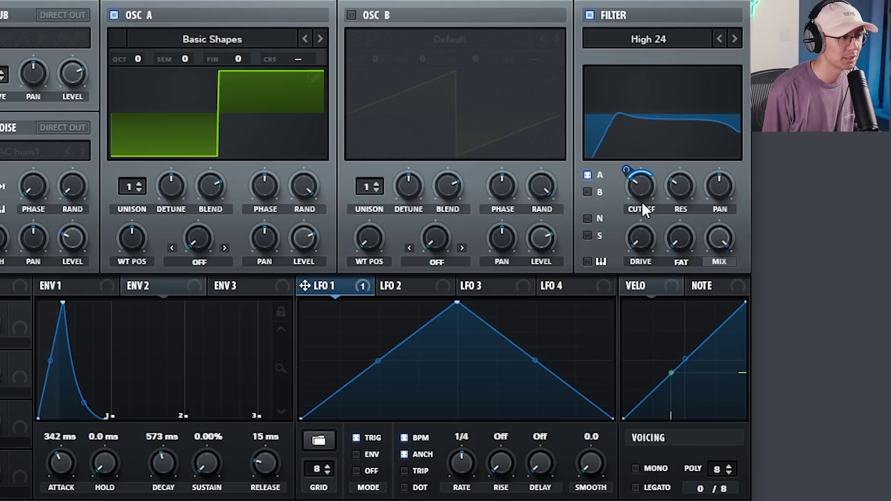
{"action": "left_click_drag", "start_coordinate": [644, 186], "coordinate": [647, 205]}
{"action": "left_click", "coordinate": [648, 40]}
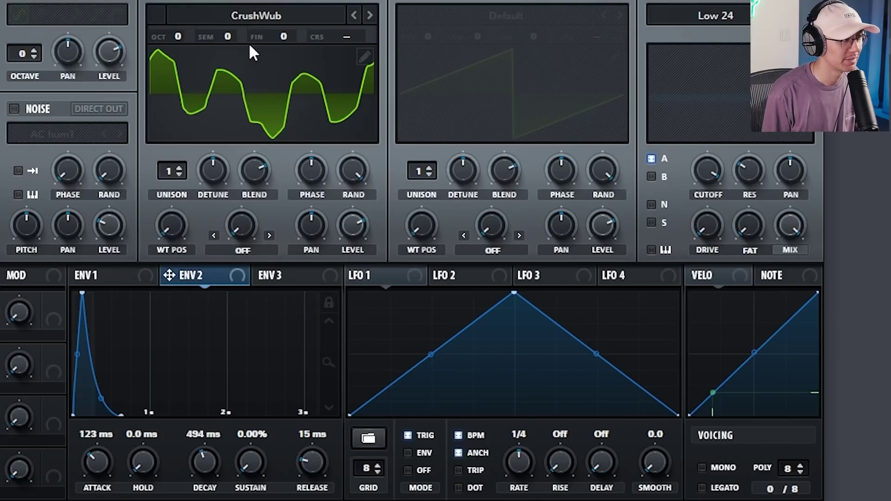
Show the CrushWub wavetable in 3D and sweep its position to audition the frames.
{"action": "left_click", "coordinate": [296, 77]}
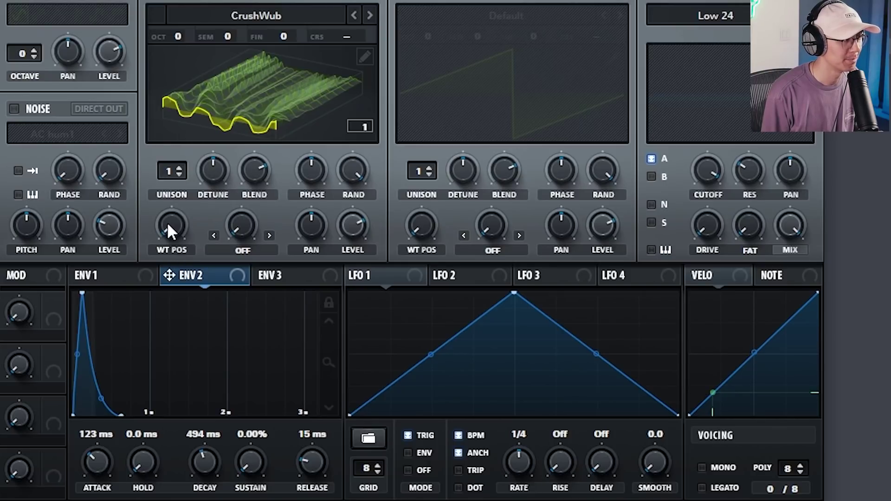
{"action": "mouse_move", "coordinate": [167, 222]}
{"action": "left_mouse_down"}
{"action": "mouse_move", "coordinate": [171, 27]}
{"action": "mouse_move", "coordinate": [168, 226]}
{"action": "left_mouse_up"}
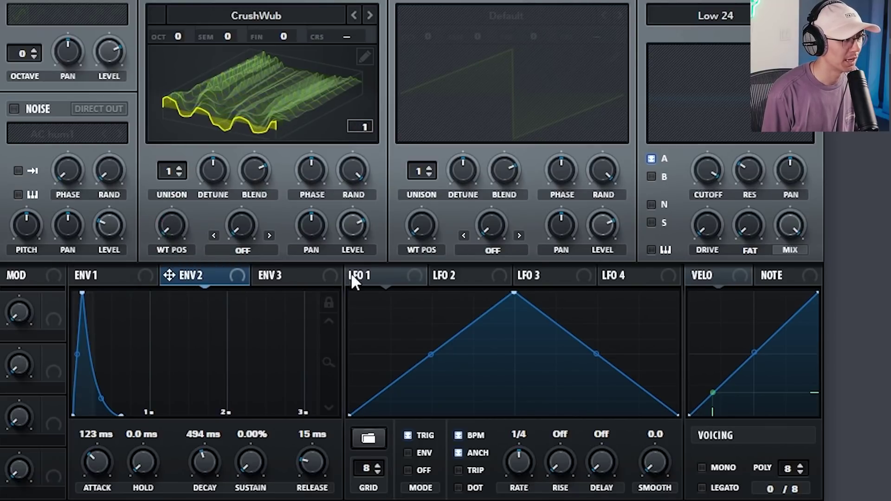
{"action": "left_click_drag", "start_coordinate": [171, 233], "coordinate": [244, 288]}
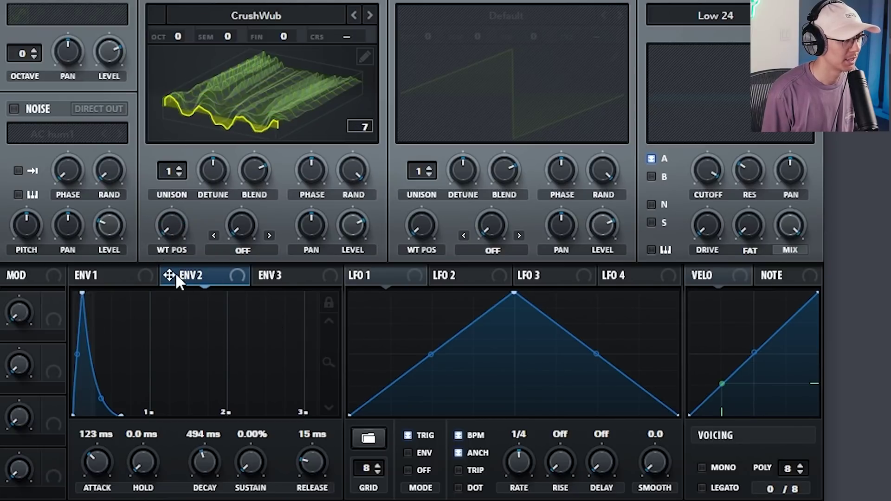
Route Envelope 2 to oscillator A's wavetable position with a 663 ms attack, then load Dist 8bit Fwap.
{"action": "left_click_drag", "start_coordinate": [196, 274], "coordinate": [173, 224]}
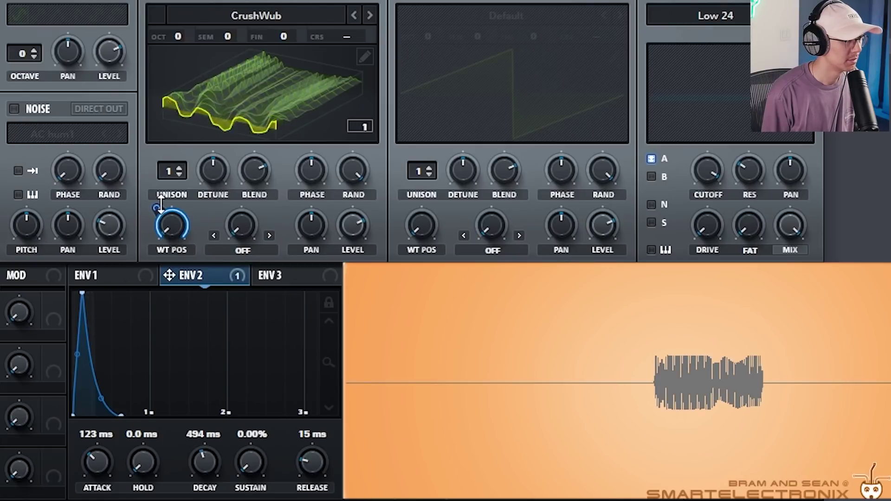
{"action": "left_click_drag", "start_coordinate": [113, 466], "coordinate": [171, 452]}
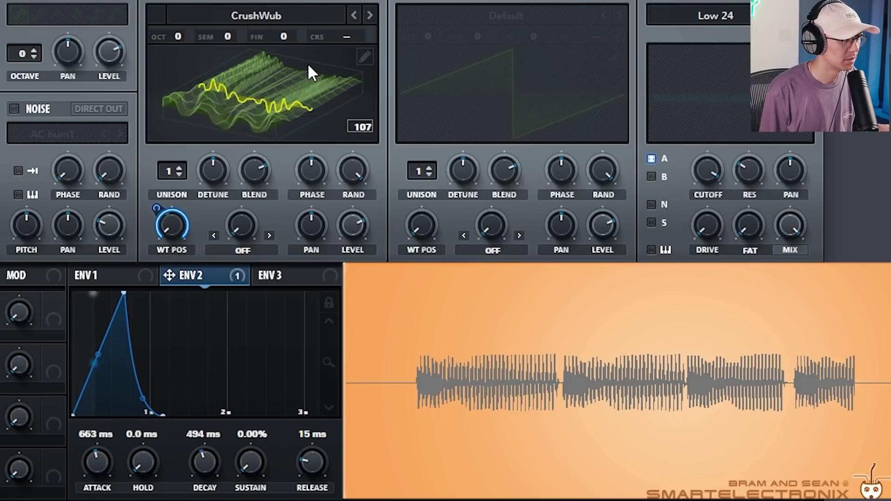
{"action": "left_click", "coordinate": [369, 18]}
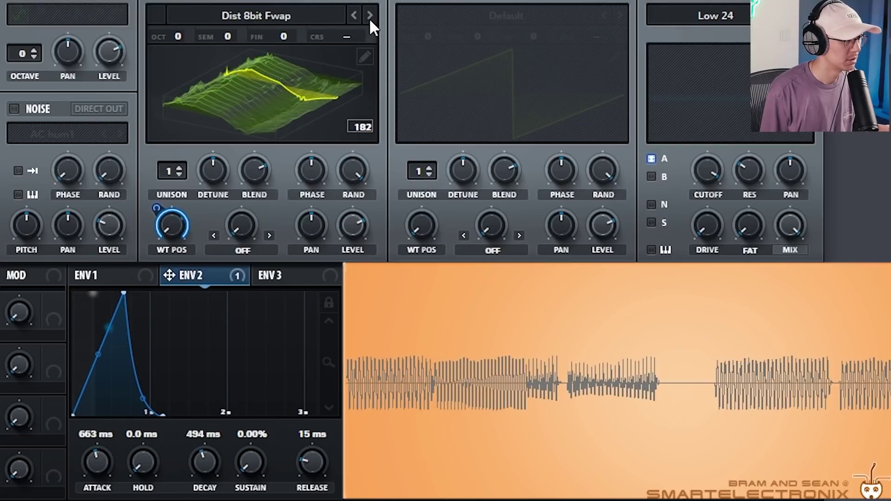
Load Dist Bass Dropper on oscillator A; give Envelope 2 a 1.52 s attack and 100% sustain.
{"action": "left_click", "coordinate": [369, 17]}
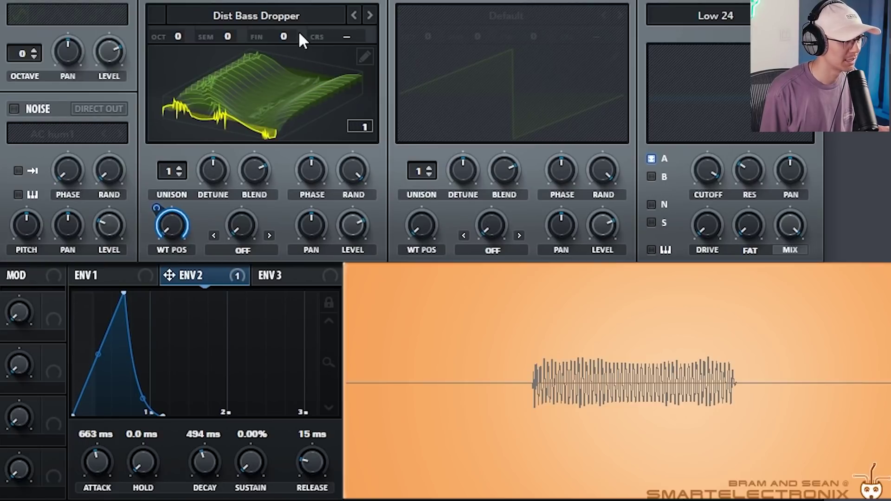
{"action": "left_click_drag", "start_coordinate": [252, 458], "coordinate": [251, 458]}
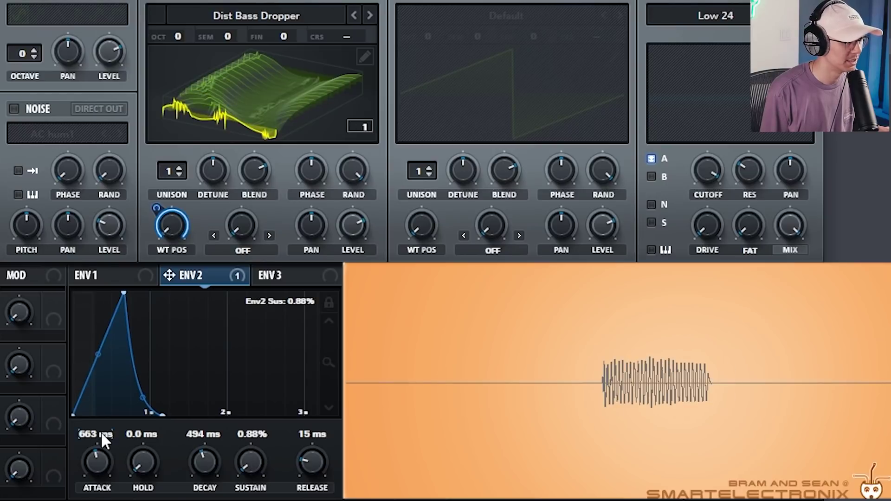
{"action": "left_click_drag", "start_coordinate": [101, 461], "coordinate": [103, 458]}
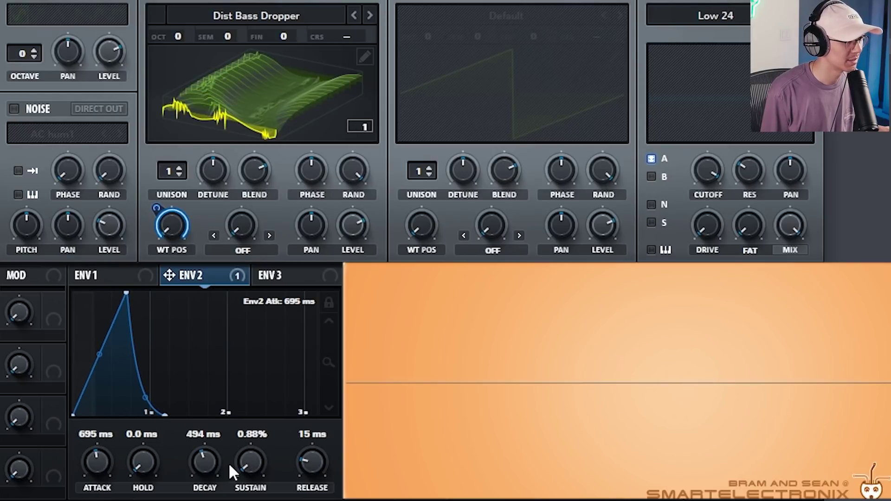
{"action": "left_click_drag", "start_coordinate": [231, 470], "coordinate": [288, 105]}
{"action": "left_click_drag", "start_coordinate": [98, 461], "coordinate": [107, 438]}
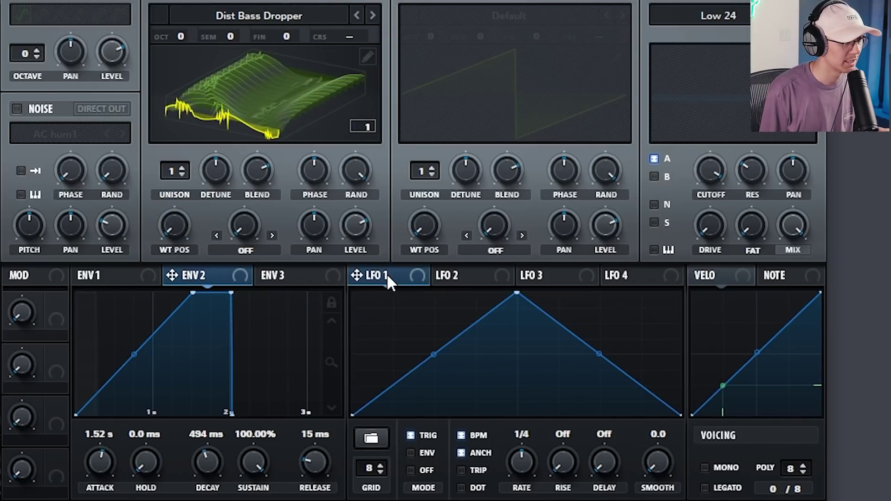
Route LFO 1 to oscillator A's wavetable position, adjust its rate, and reload CrushWub.
{"action": "left_click_drag", "start_coordinate": [387, 277], "coordinate": [163, 209]}
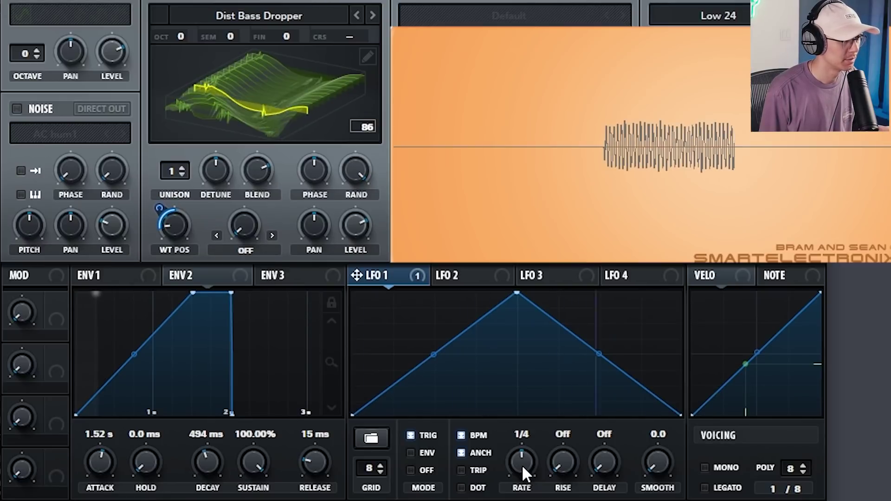
{"action": "mouse_move", "coordinate": [521, 464]}
{"action": "left_mouse_down"}
{"action": "mouse_move", "coordinate": [523, 444]}
{"action": "mouse_move", "coordinate": [524, 456]}
{"action": "left_mouse_up"}
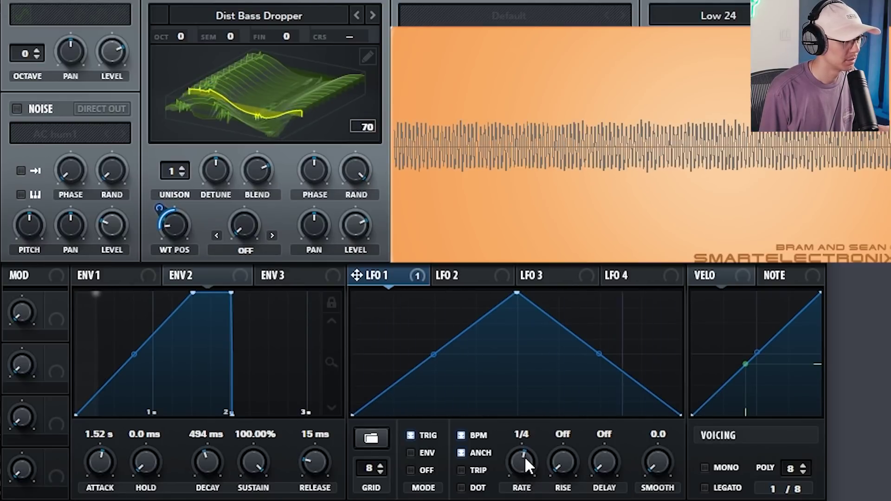
{"action": "left_click", "coordinate": [283, 14]}
{"action": "mouse_move", "coordinate": [273, 59]}
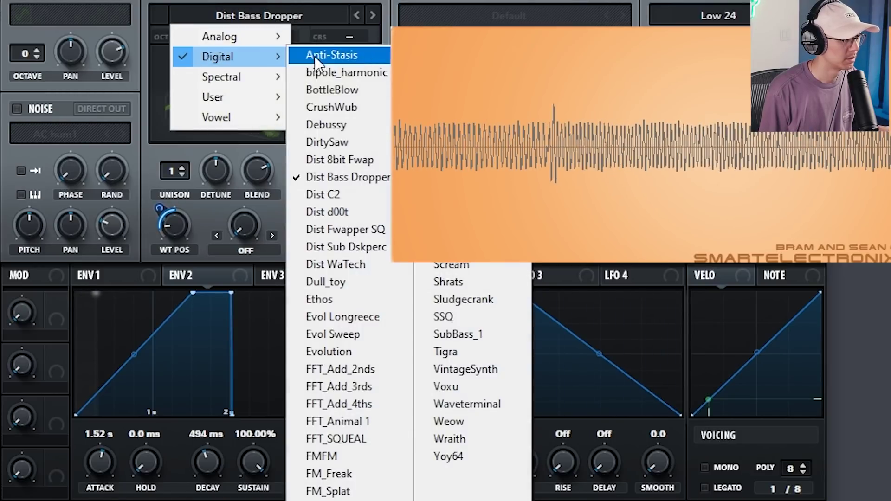
{"action": "left_click", "coordinate": [331, 107]}
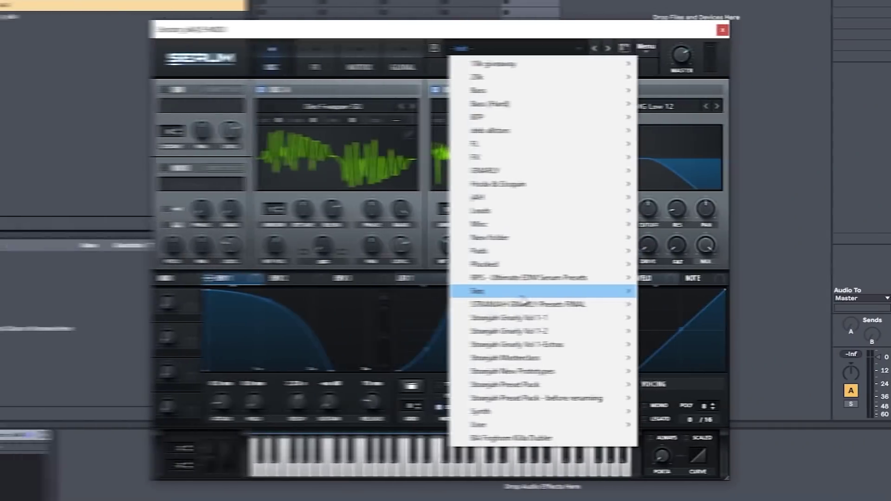
{"action": "mouse_move", "coordinate": [520, 317]}
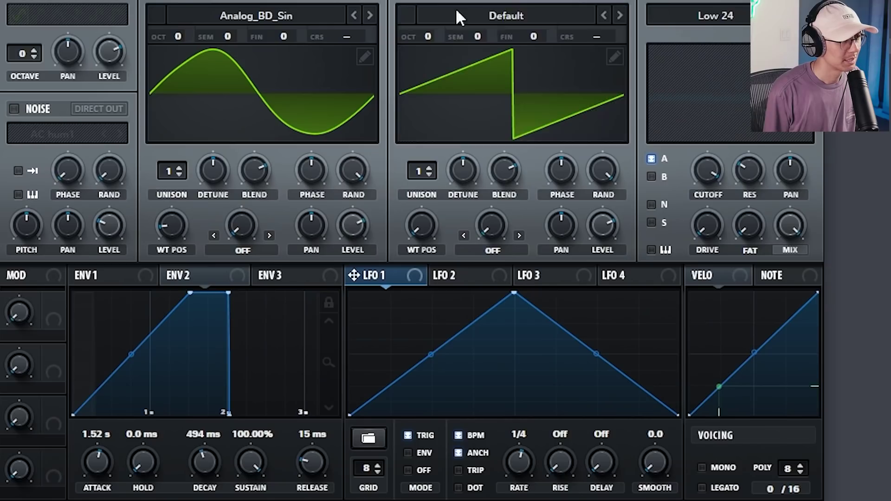
Load Analog_BD_Sin into oscillator B and turn its level down to 0%.
{"action": "left_click", "coordinate": [497, 16]}
{"action": "mouse_move", "coordinate": [505, 36]}
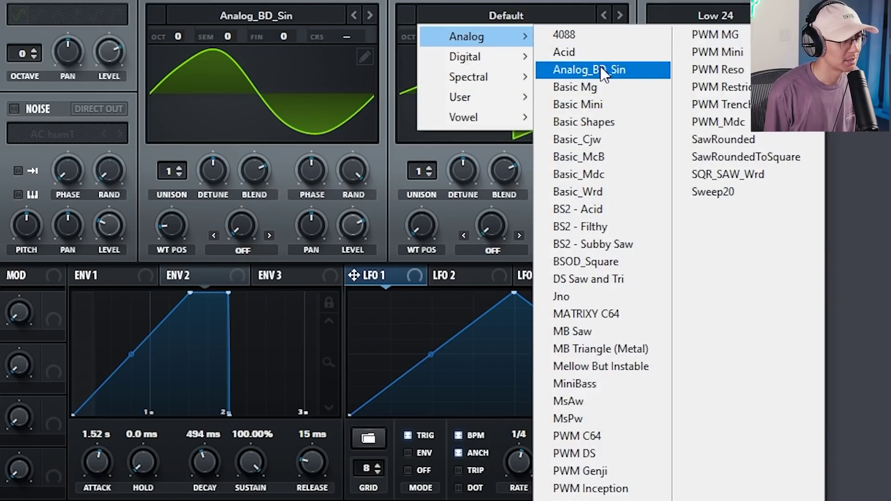
{"action": "left_click", "coordinate": [600, 69]}
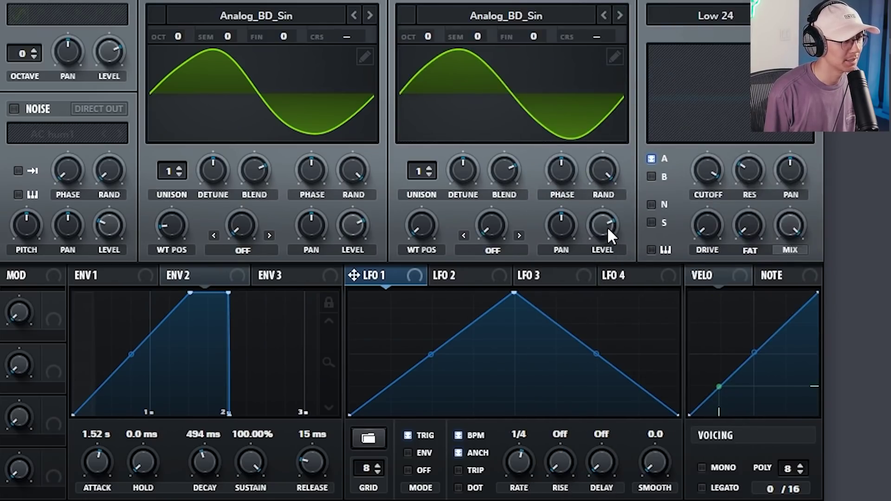
{"action": "left_click_drag", "start_coordinate": [607, 226], "coordinate": [606, 301]}
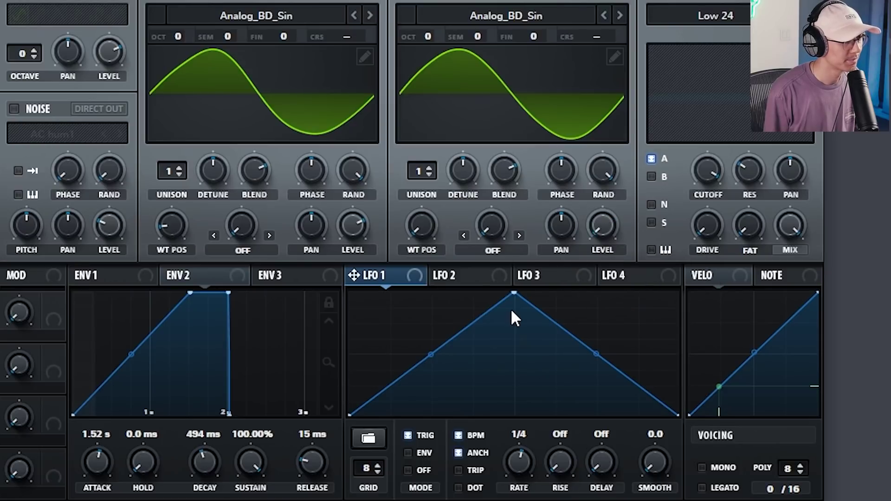
Set oscillator A's warp mode to FM (FROM B).
{"action": "left_click", "coordinate": [241, 251]}
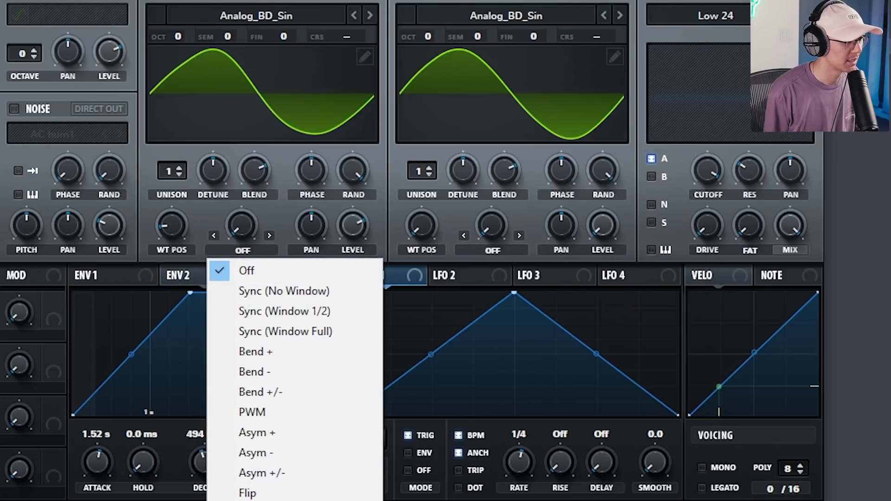
{"action": "left_click", "coordinate": [260, 500]}
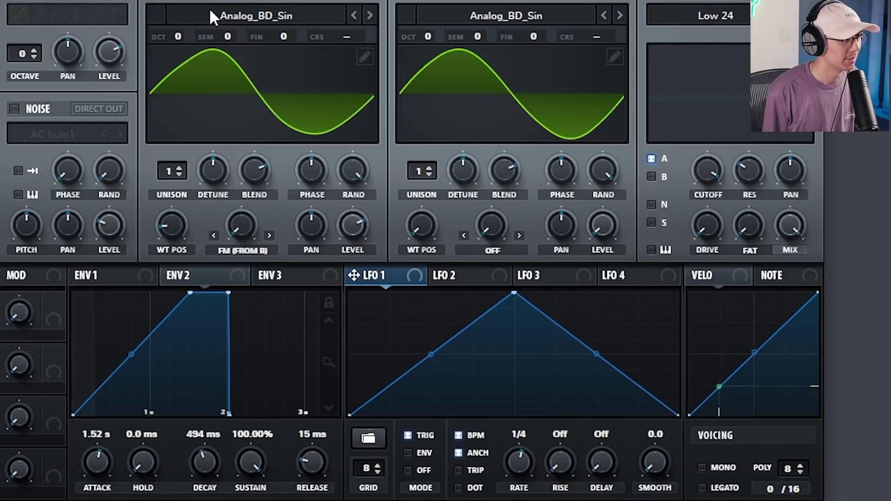
{"action": "left_click", "coordinate": [242, 230]}
Set oscillator A's FM amount to about 39% and raise oscillator B by two octaves.
{"action": "left_click_drag", "start_coordinate": [241, 229], "coordinate": [240, 124]}
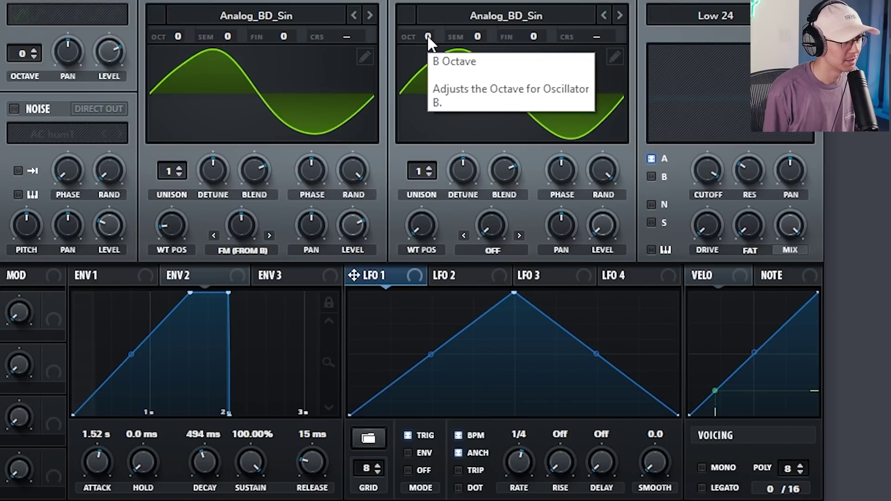
{"action": "left_click_drag", "start_coordinate": [427, 34], "coordinate": [425, 1]}
{"action": "mouse_move", "coordinate": [241, 225]}
{"action": "left_mouse_down"}
{"action": "mouse_move", "coordinate": [250, 255]}
{"action": "mouse_move", "coordinate": [251, 174]}
{"action": "mouse_move", "coordinate": [251, 245]}
{"action": "mouse_move", "coordinate": [246, 209]}
{"action": "mouse_move", "coordinate": [247, 224]}
{"action": "left_mouse_up"}
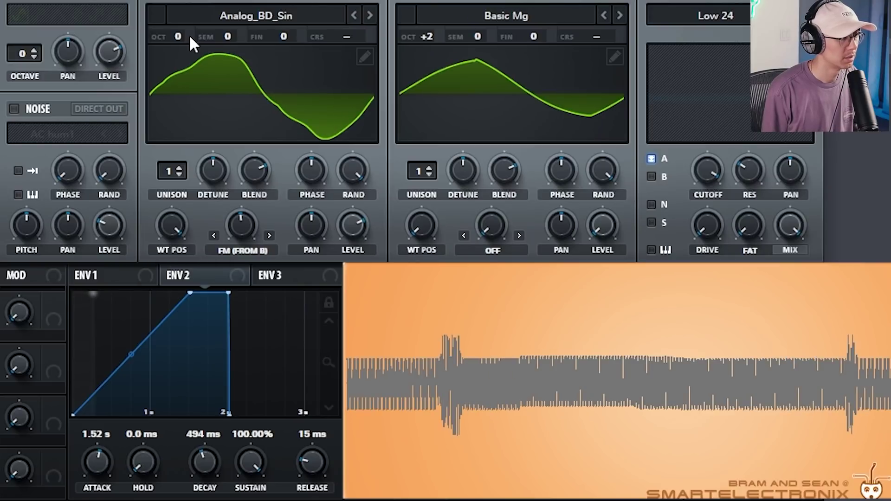
Raise FM to about 62%, route Envelope 2 to it at half depth, then bypass its destinations.
{"action": "left_click", "coordinate": [239, 252]}
{"action": "mouse_move", "coordinate": [241, 225]}
{"action": "left_mouse_down"}
{"action": "mouse_move", "coordinate": [240, 157]}
{"action": "mouse_move", "coordinate": [241, 218]}
{"action": "left_mouse_up"}
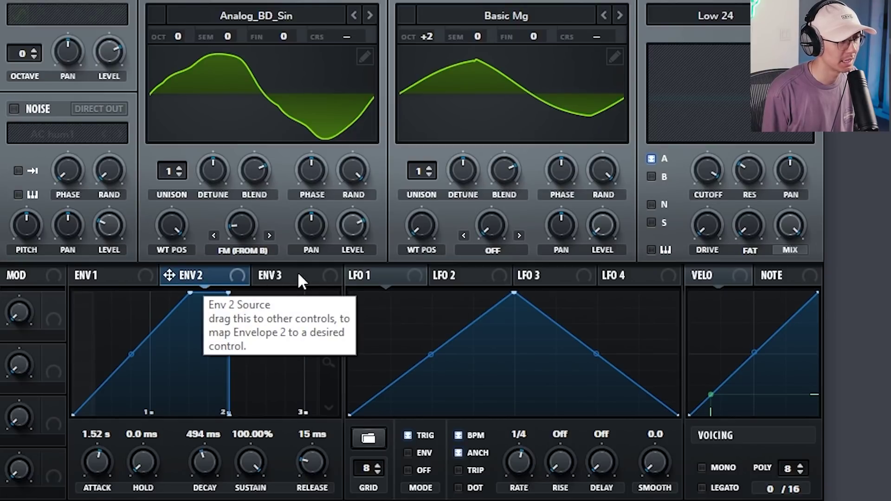
{"action": "left_click_drag", "start_coordinate": [199, 279], "coordinate": [247, 224]}
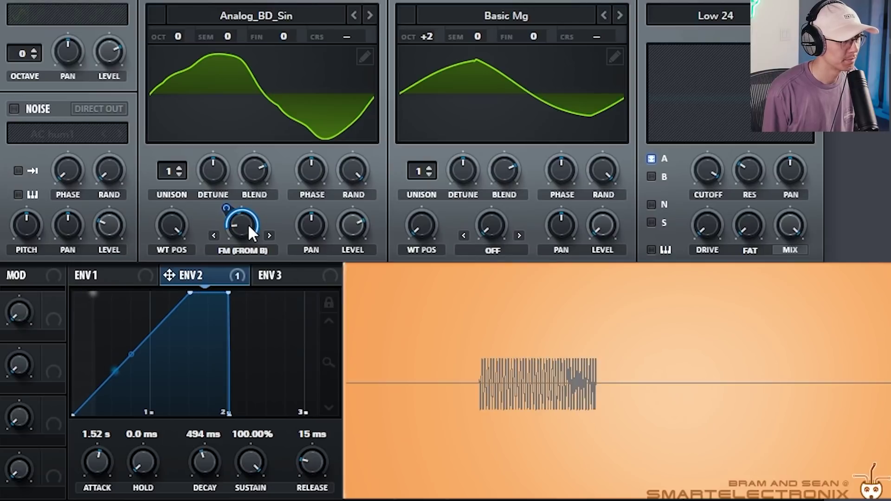
{"action": "left_click_drag", "start_coordinate": [228, 209], "coordinate": [228, 222]}
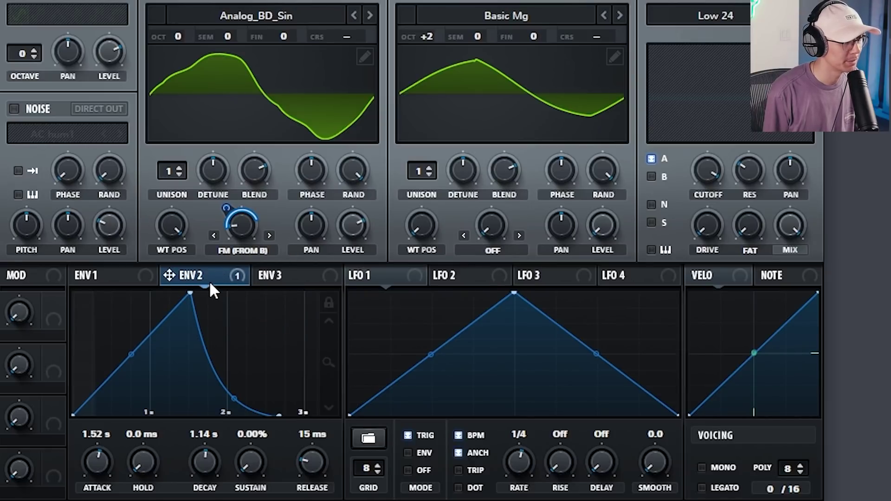
{"action": "right_click", "coordinate": [208, 277]}
{"action": "left_click", "coordinate": [230, 312]}
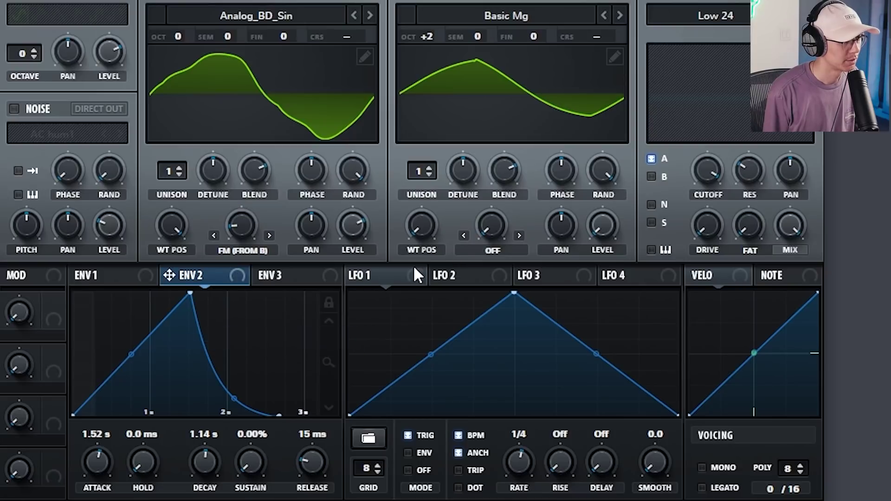
Assign LFO 1 to oscillator A's FM (FROM B) warp knob.
{"action": "left_click_drag", "start_coordinate": [364, 276], "coordinate": [230, 228]}
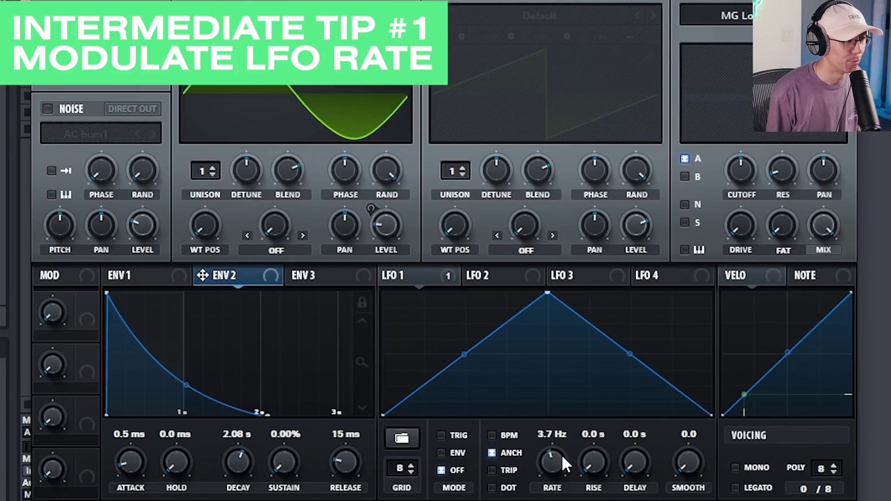
Route Envelope 2 to LFO 1's rate, set a 1.6 Hz retriggered base rate, and a 1.14 s attack.
{"action": "left_click_drag", "start_coordinate": [477, 449], "coordinate": [536, 460]}
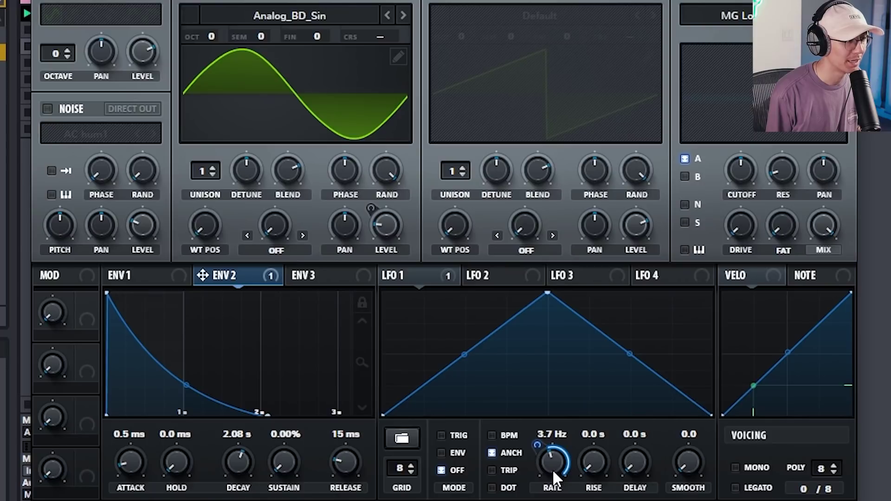
{"action": "left_click_drag", "start_coordinate": [559, 463], "coordinate": [560, 500]}
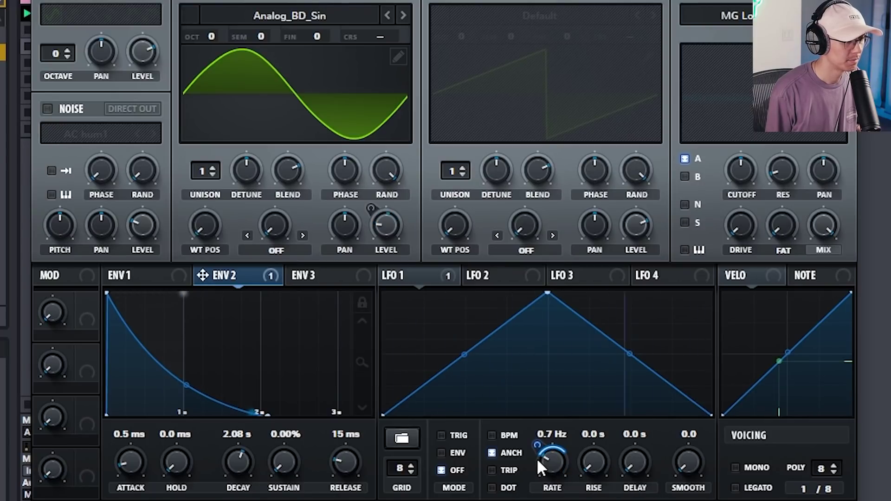
{"action": "left_click_drag", "start_coordinate": [537, 458], "coordinate": [535, 443]}
{"action": "left_click", "coordinate": [440, 434]}
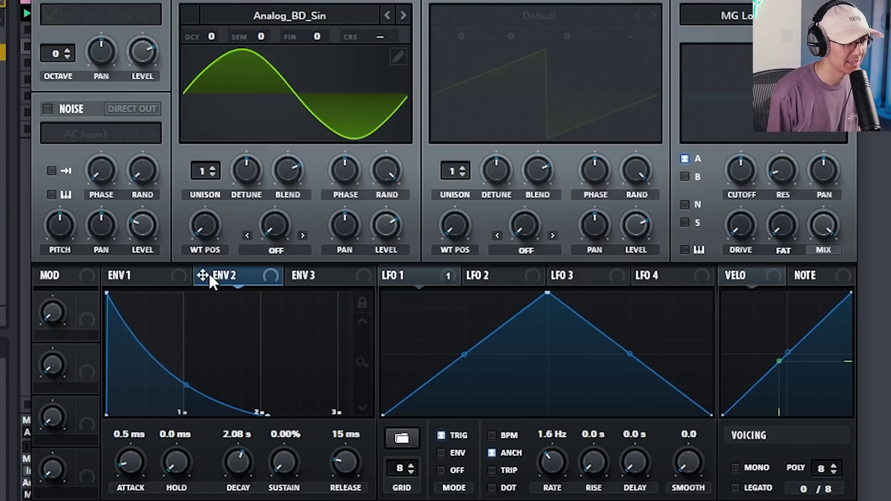
{"action": "left_click_drag", "start_coordinate": [562, 472], "coordinate": [550, 463]}
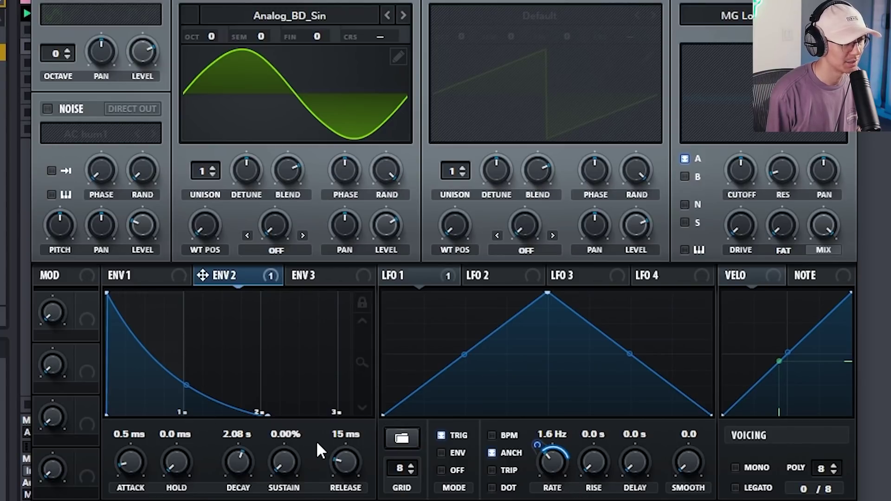
{"action": "left_click_drag", "start_coordinate": [126, 458], "coordinate": [130, 376]}
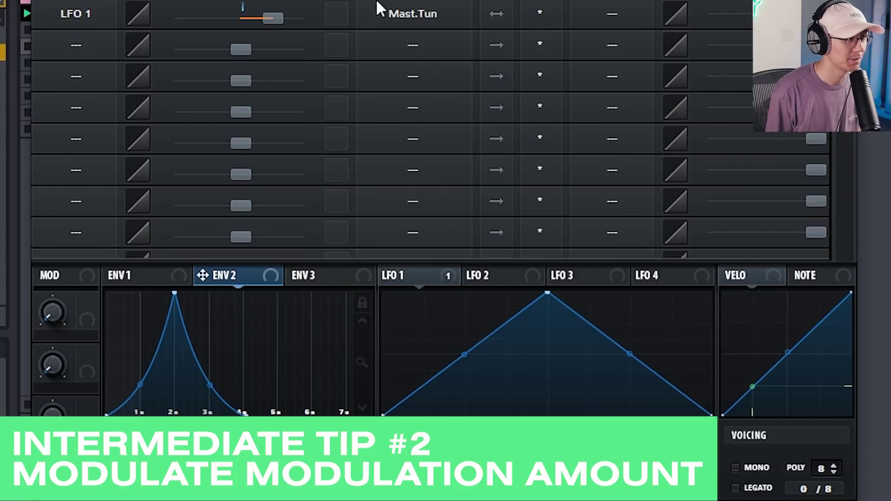
Set Env 2 as the Aux Source on the LFO 1 → Mast.Tun matrix row.
{"action": "left_click", "coordinate": [609, 16]}
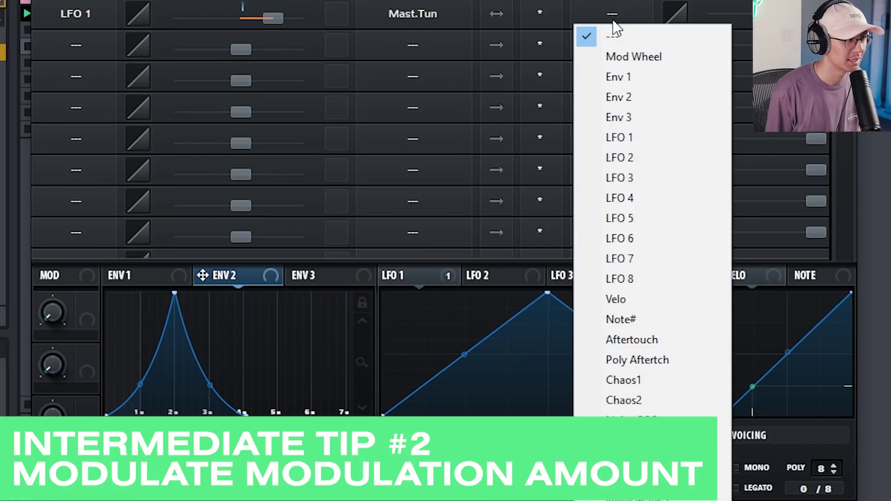
{"action": "left_click", "coordinate": [622, 94]}
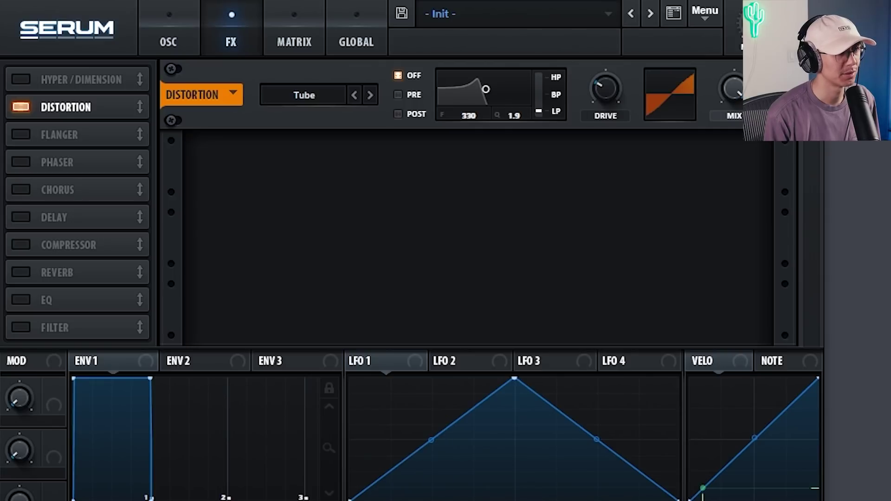
Map LFO 1 onto the Tube distortion drive at amount 100.
{"action": "mouse_move", "coordinate": [419, 389]}
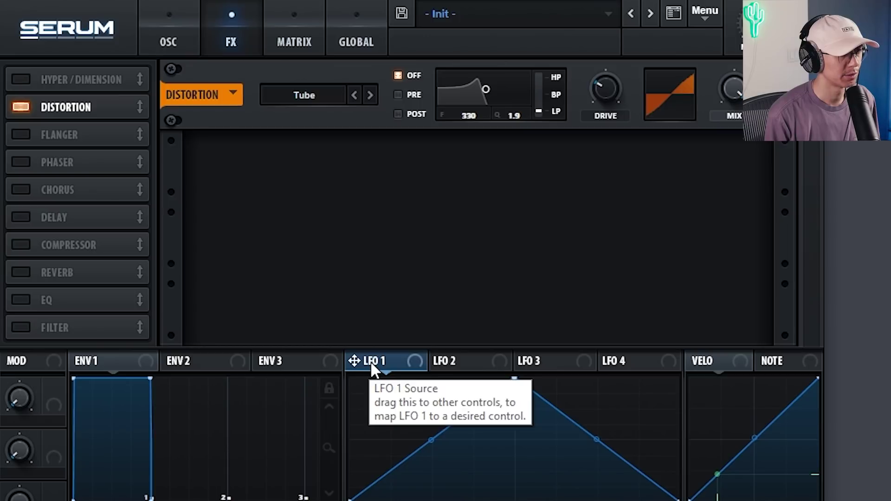
{"action": "left_click_drag", "start_coordinate": [373, 369], "coordinate": [533, 153]}
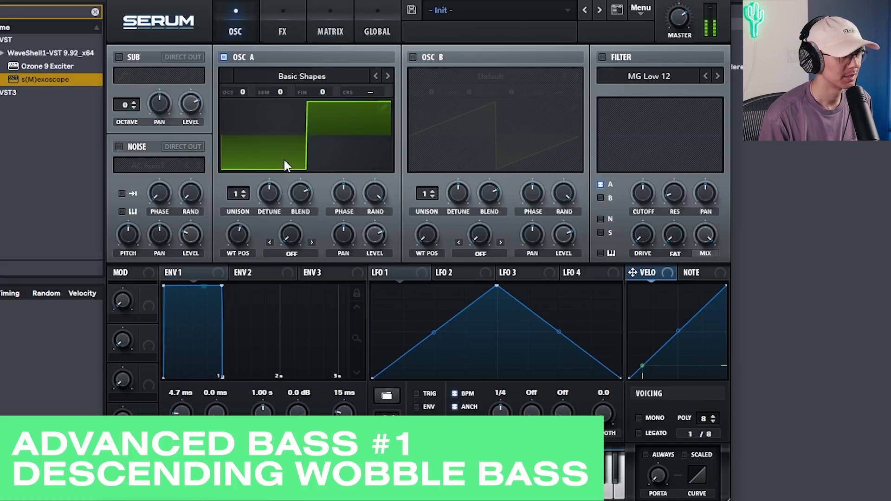
Route Env 2 to Global Mast.Tun at amount about 3, with 290 ms decay and 0% sustain.
{"action": "left_click", "coordinate": [255, 271]}
{"action": "left_click", "coordinate": [314, 30]}
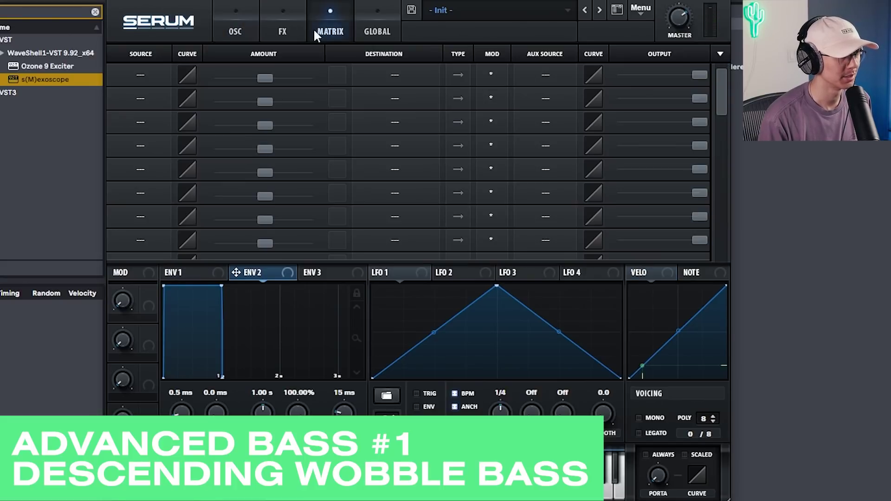
{"action": "left_click", "coordinate": [140, 75]}
{"action": "left_click", "coordinate": [155, 135]}
{"action": "left_click", "coordinate": [399, 75]}
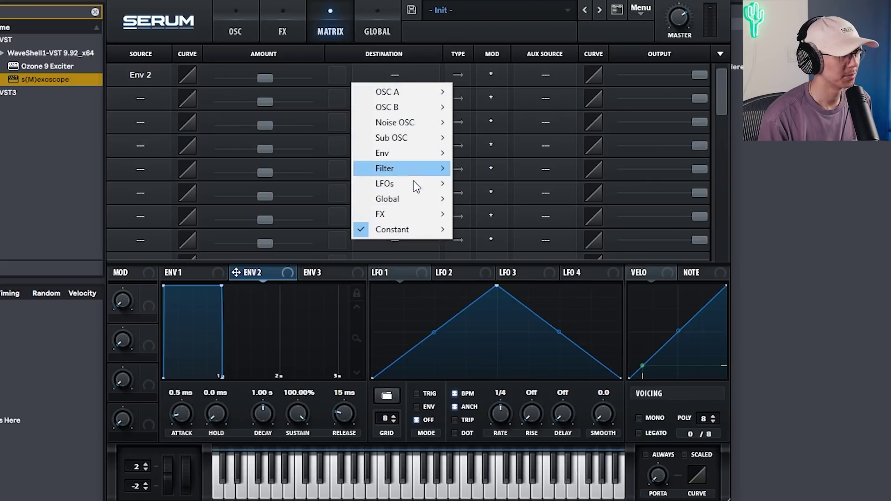
{"action": "mouse_move", "coordinate": [417, 202]}
{"action": "left_click", "coordinate": [501, 200]}
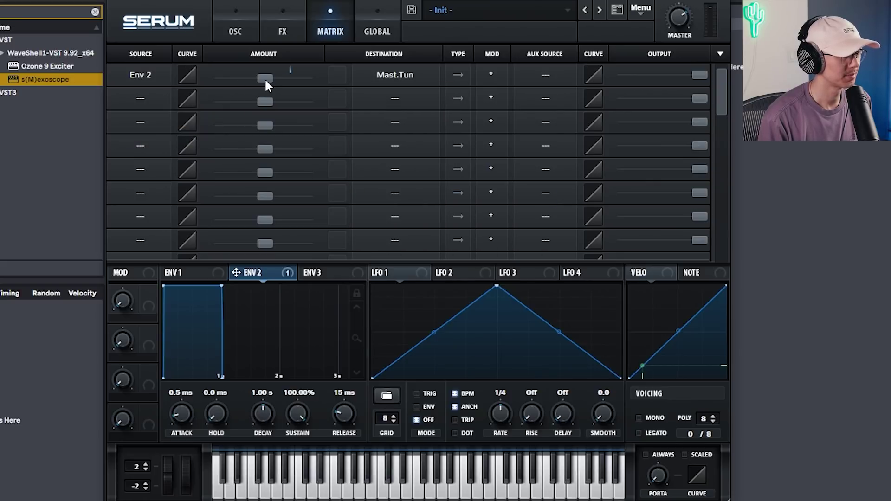
{"action": "left_click_drag", "start_coordinate": [264, 78], "coordinate": [273, 77]}
{"action": "left_click_drag", "start_coordinate": [297, 413], "coordinate": [267, 433]}
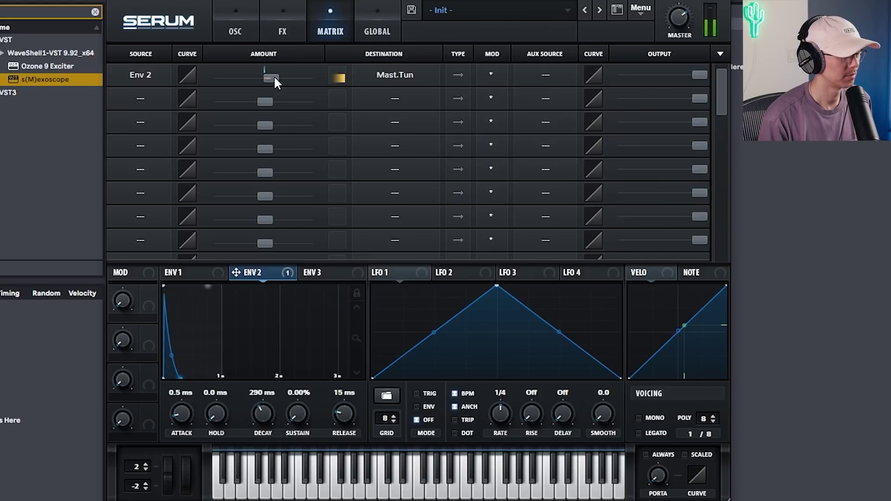
{"action": "left_click", "coordinate": [236, 29]}
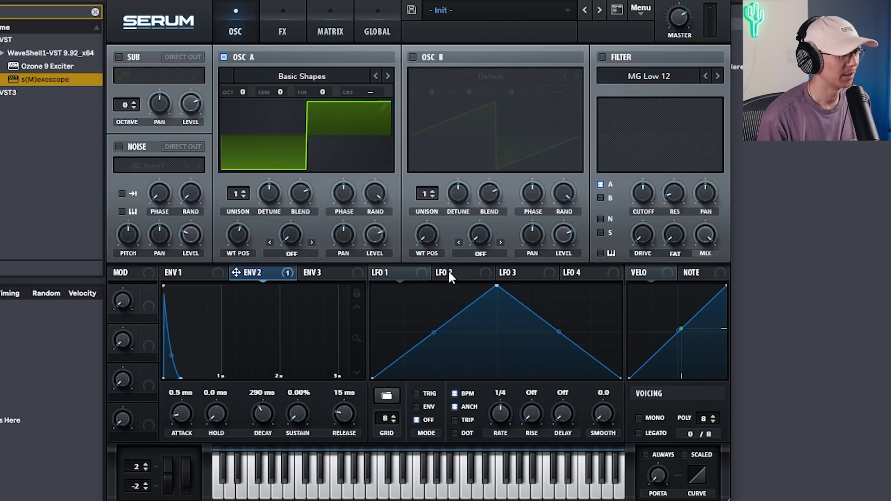
Switch the filter on and lower its cutoff.
{"action": "left_click", "coordinate": [602, 56]}
{"action": "left_click_drag", "start_coordinate": [645, 196], "coordinate": [632, 220]}
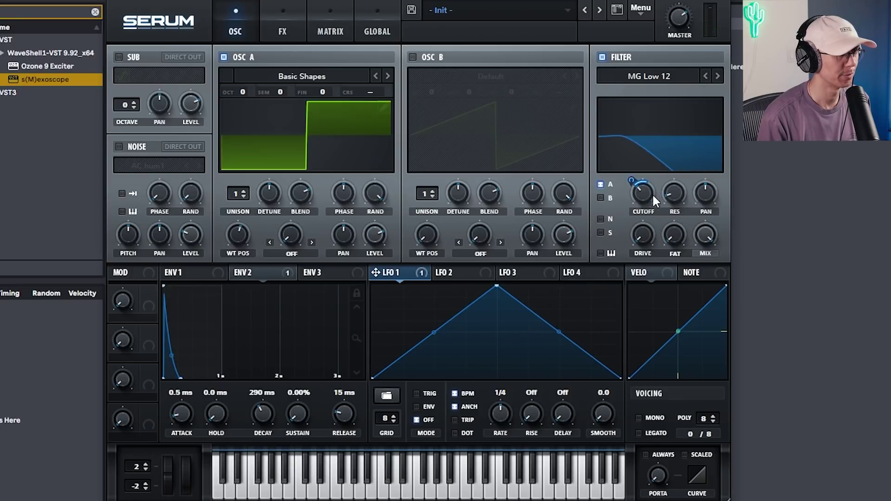
{"action": "mouse_move", "coordinate": [649, 210]}
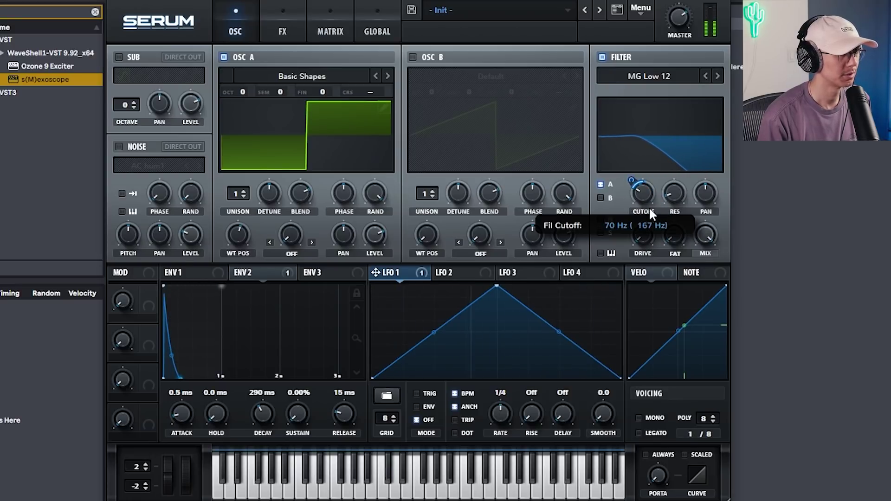
Unsync LFO 1 and give Env 3 a 3 s decay and 0% sustain, modulating LFO 1 rate.
{"action": "left_click", "coordinate": [331, 271]}
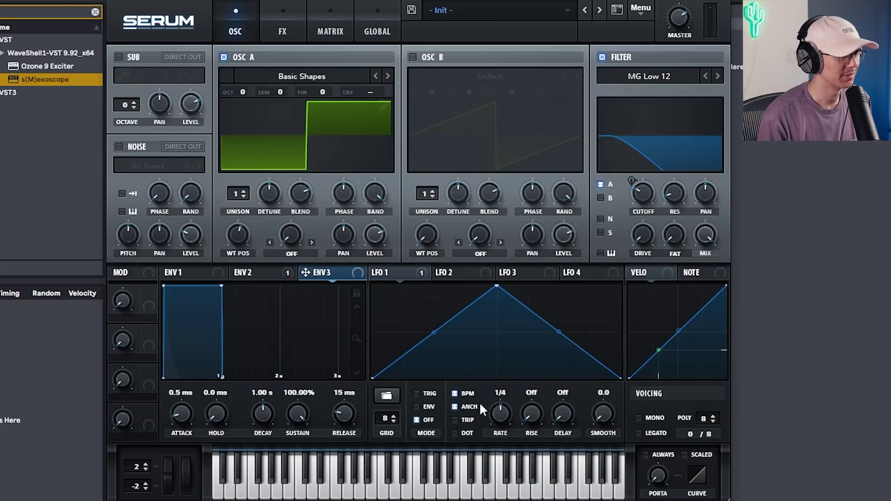
{"action": "left_click", "coordinate": [455, 393]}
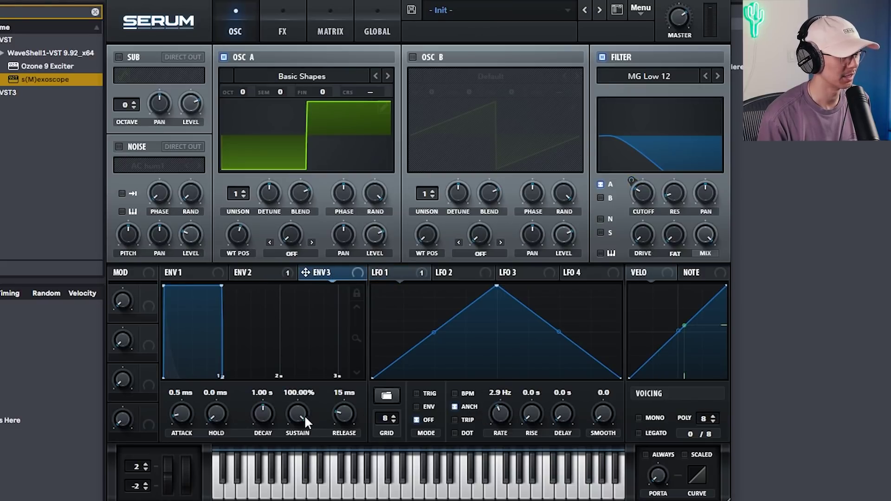
{"action": "left_click_drag", "start_coordinate": [305, 415], "coordinate": [267, 407]}
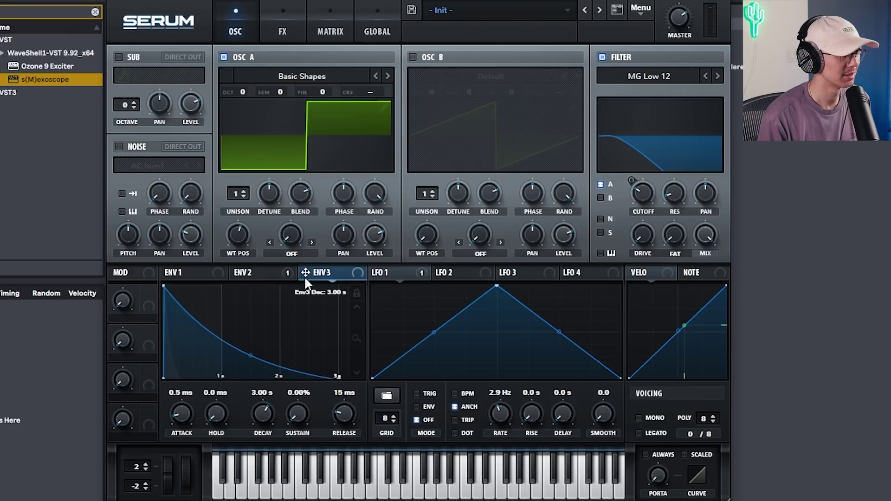
{"action": "left_click_drag", "start_coordinate": [305, 274], "coordinate": [491, 396]}
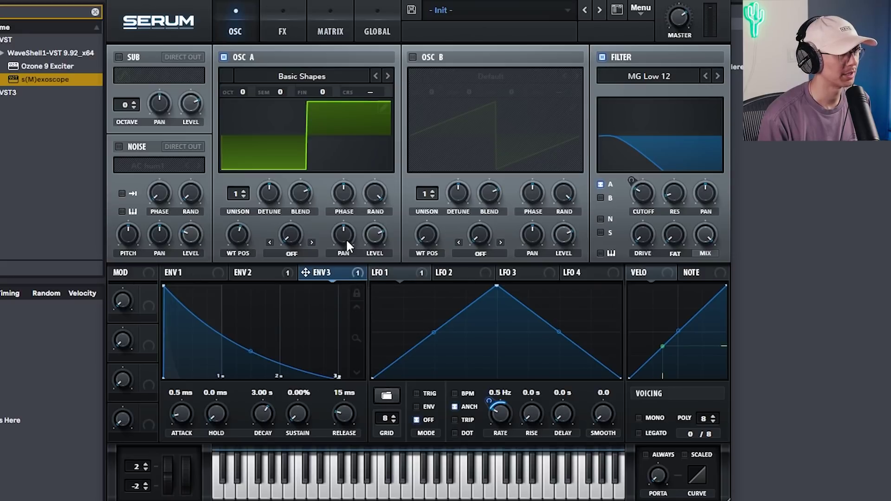
Set matrix row 4 to Env 3 → Global Mast.Tun at amount 7.
{"action": "left_click", "coordinate": [291, 23]}
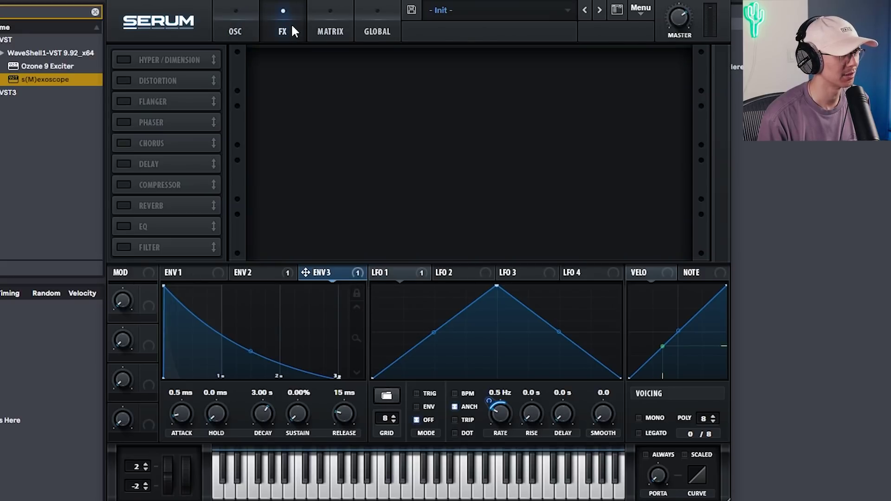
{"action": "left_click", "coordinate": [332, 22]}
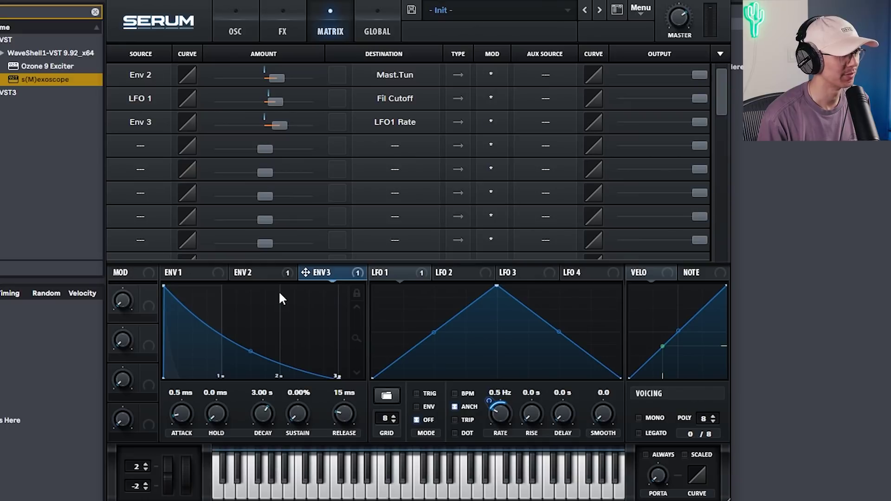
{"action": "left_click", "coordinate": [256, 271]}
{"action": "left_click", "coordinate": [320, 272]}
{"action": "left_click", "coordinate": [144, 146]}
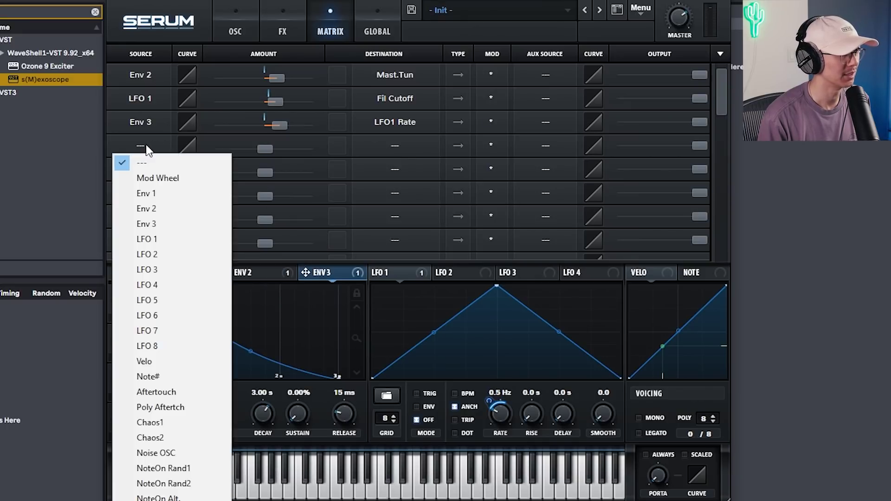
{"action": "left_click", "coordinate": [154, 223]}
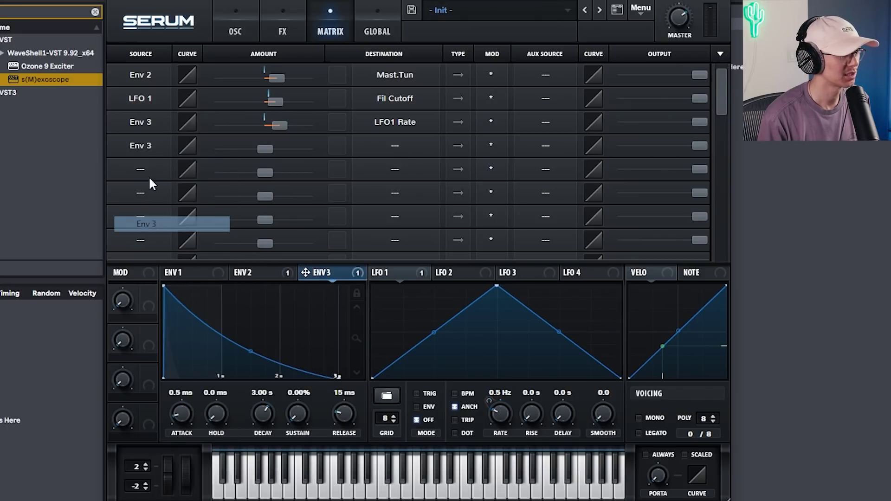
{"action": "left_click", "coordinate": [377, 146]}
{"action": "mouse_move", "coordinate": [395, 269]}
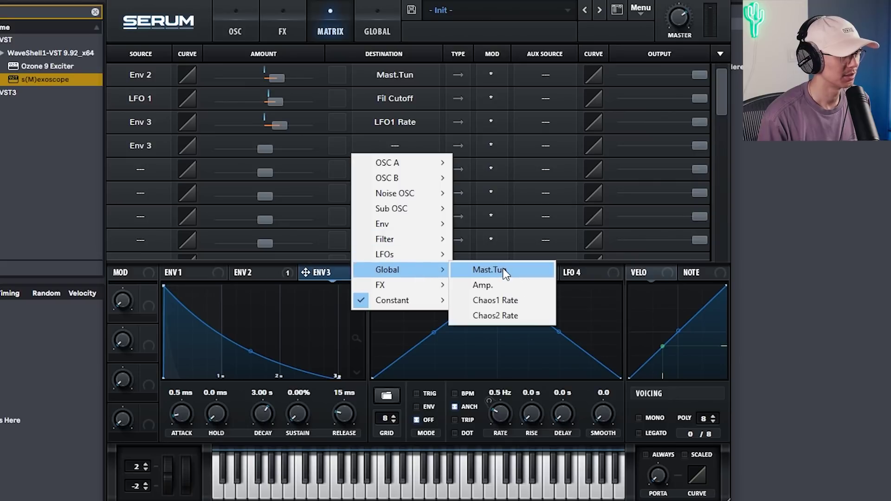
{"action": "left_click", "coordinate": [504, 274]}
{"action": "mouse_move", "coordinate": [268, 149]}
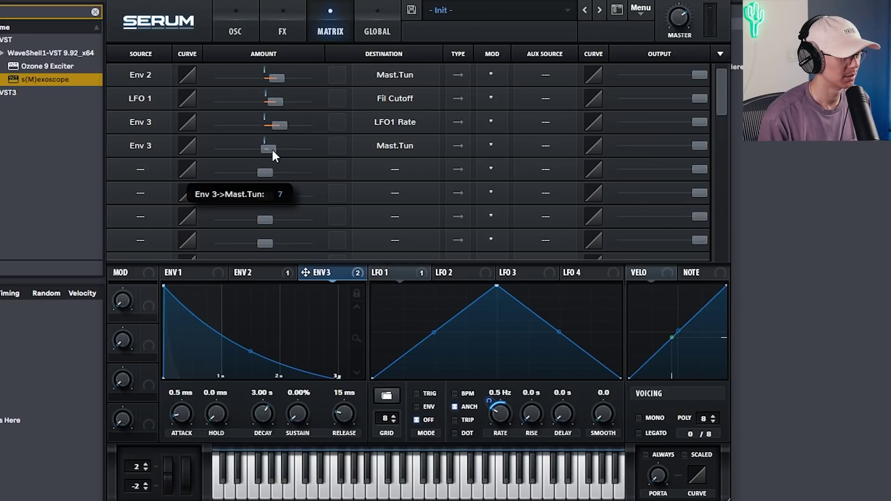
{"action": "left_click", "coordinate": [236, 28]}
{"action": "mouse_move", "coordinate": [647, 182]}
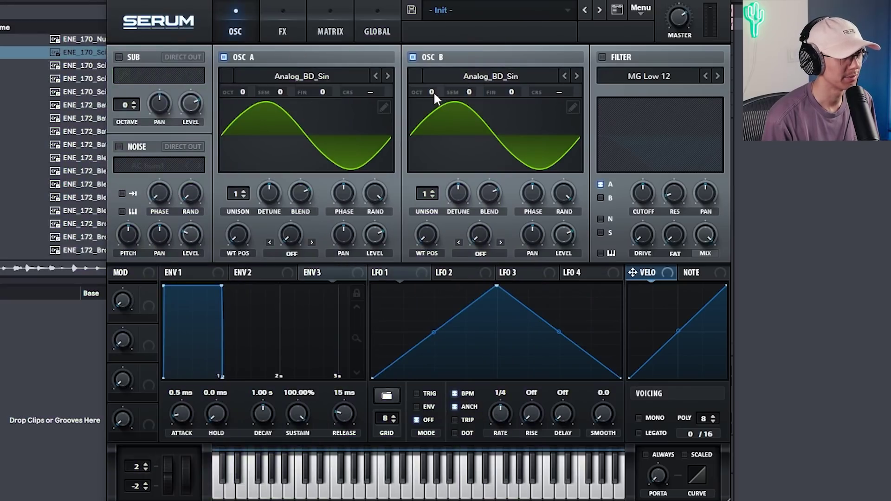
Set OSC B to +2 octaves at a lower level, and have it FM OSC A with LFO 1 on the FM amount at 28.
{"action": "left_click_drag", "start_coordinate": [433, 91], "coordinate": [471, 51]}
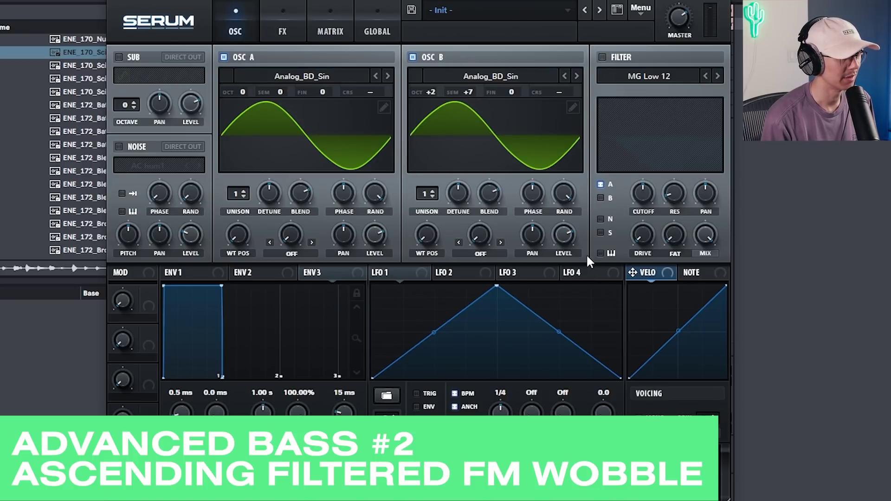
{"action": "left_click_drag", "start_coordinate": [566, 227], "coordinate": [560, 236]}
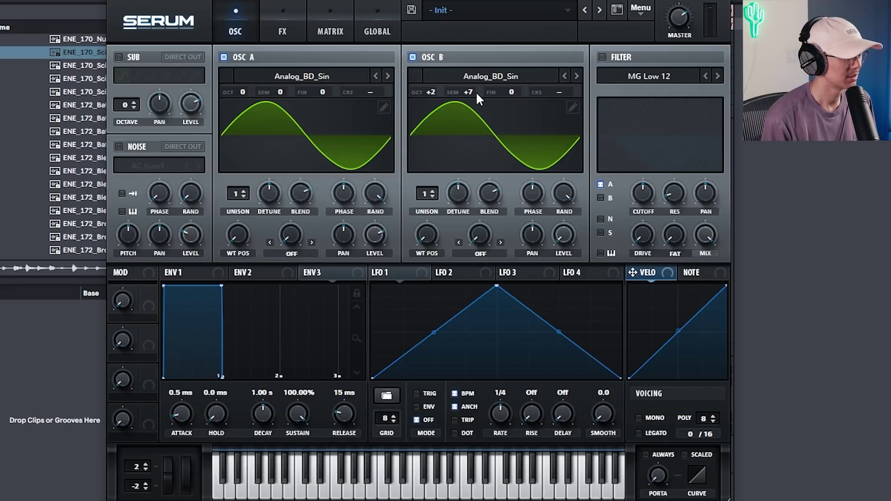
{"action": "left_click", "coordinate": [303, 253]}
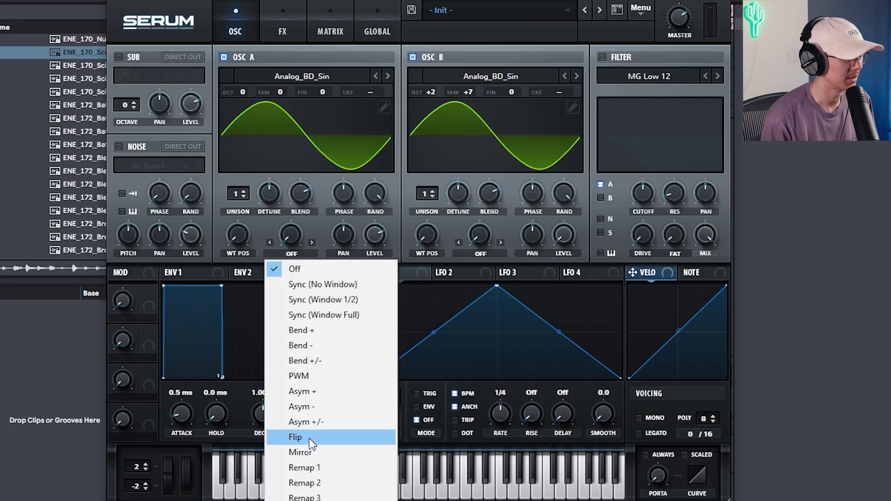
{"action": "left_click", "coordinate": [301, 496]}
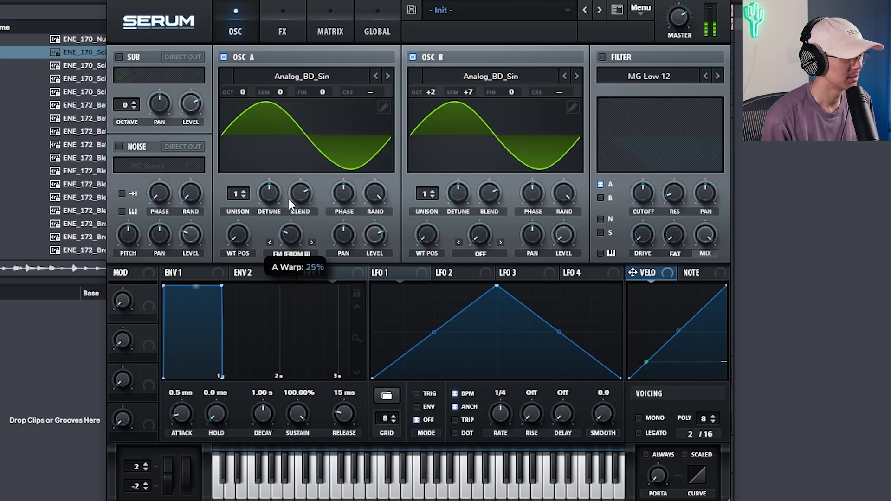
{"action": "left_click_drag", "start_coordinate": [291, 181], "coordinate": [291, 214]}
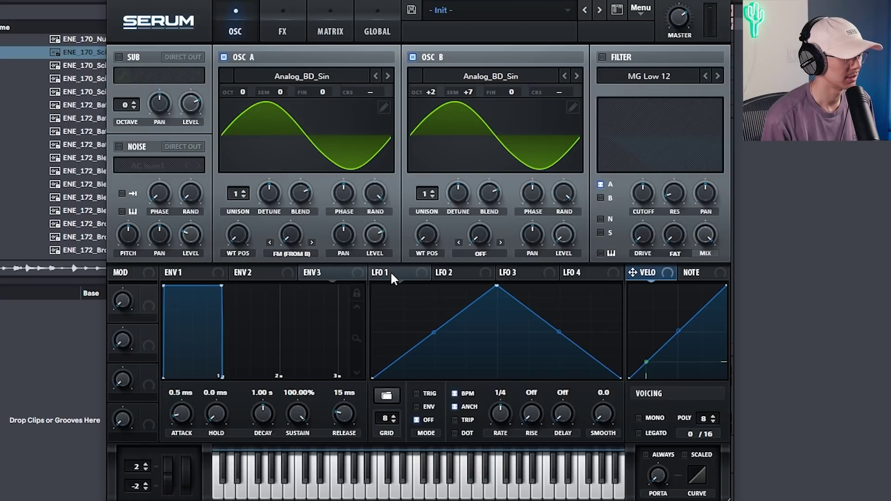
{"action": "left_click_drag", "start_coordinate": [344, 255], "coordinate": [283, 242]}
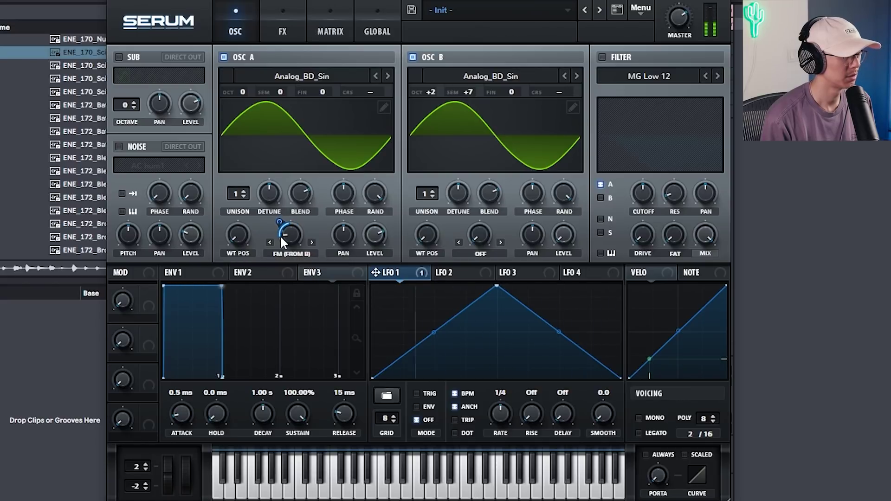
Enable the filter with Env 2 sweeping cutoff, using a 2.89 s decay and 0% sustain.
{"action": "left_click", "coordinate": [261, 268]}
{"action": "left_click", "coordinate": [601, 57]}
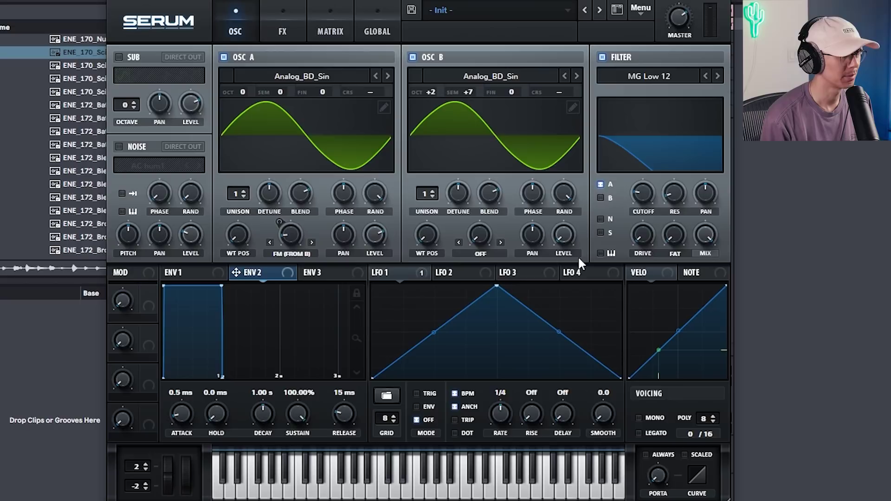
{"action": "left_click_drag", "start_coordinate": [281, 276], "coordinate": [643, 192]}
{"action": "left_click_drag", "start_coordinate": [266, 385], "coordinate": [268, 394]}
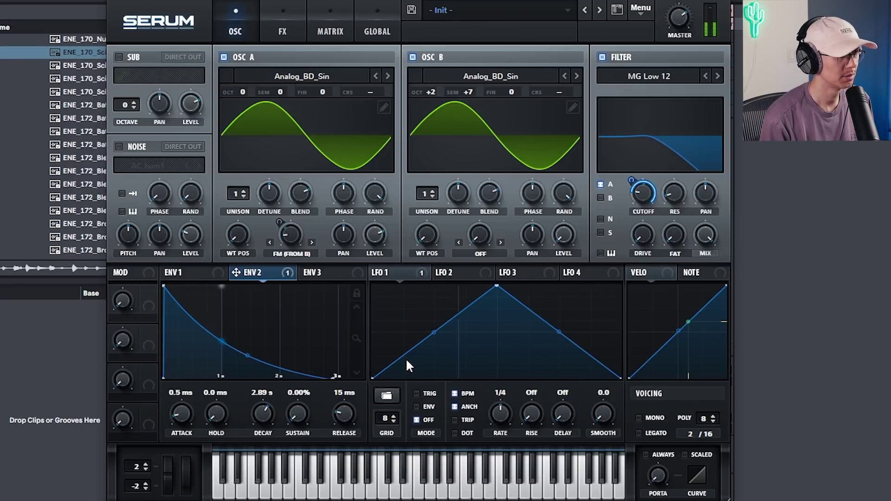
Set LFO 1 to TRIG mode and route Env 3 to master tune in matrix row 3 with a 2.34 s attack.
{"action": "left_click", "coordinate": [428, 394]}
{"action": "left_click", "coordinate": [388, 272]}
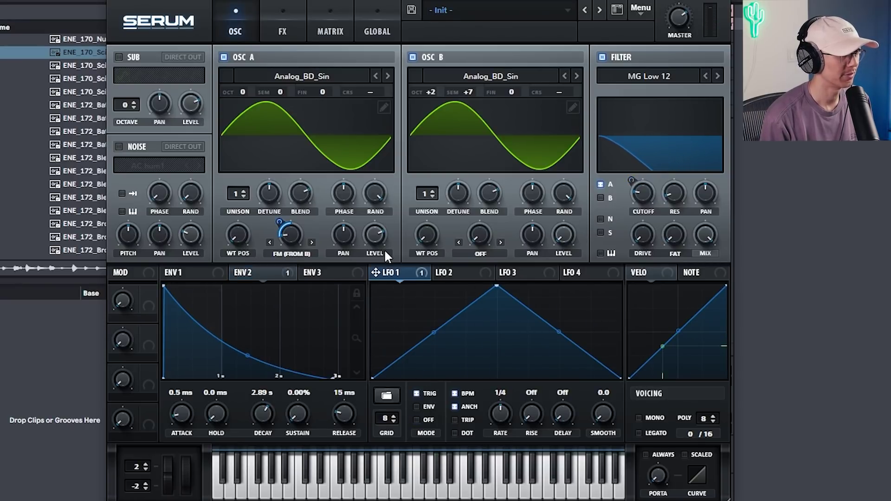
{"action": "left_click", "coordinate": [332, 274]}
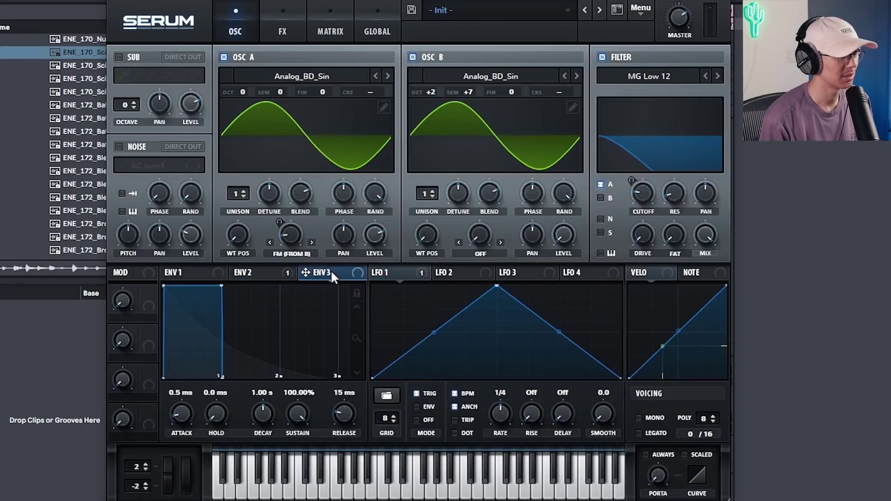
{"action": "left_click", "coordinate": [326, 33]}
{"action": "left_click", "coordinate": [140, 122]}
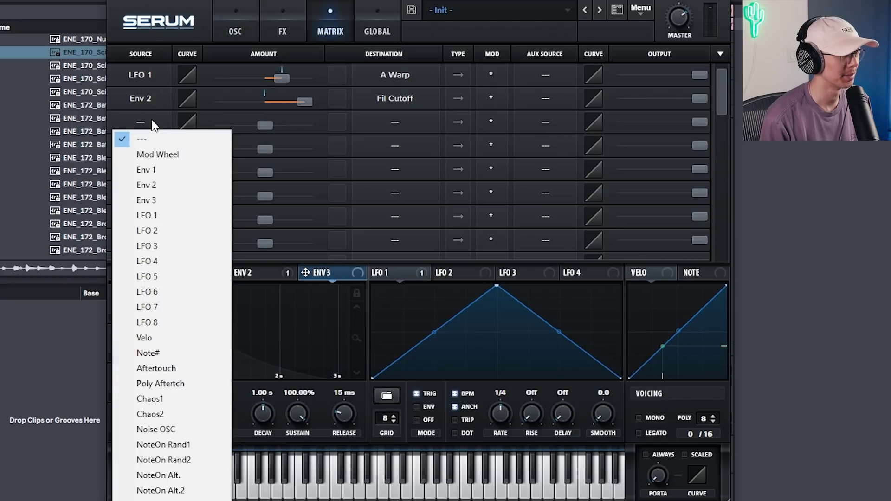
{"action": "left_click", "coordinate": [164, 197]}
{"action": "left_click", "coordinate": [485, 241]}
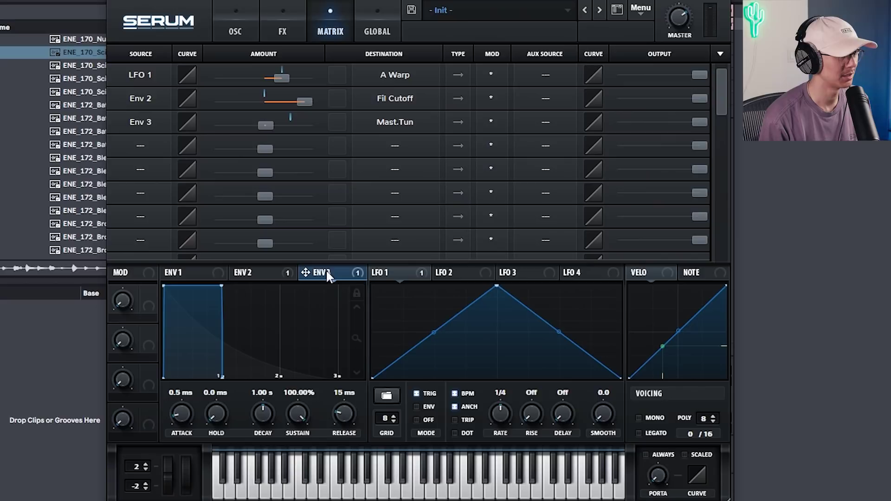
{"action": "left_click_drag", "start_coordinate": [185, 419], "coordinate": [188, 335]}
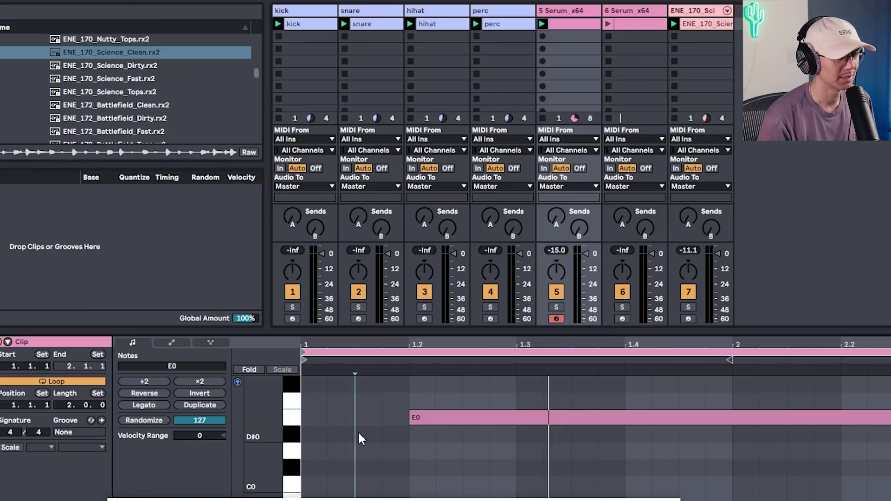
Start playback of the bass clip in Ableton Live with Space to hear the wobble.
{"action": "key", "text": "space"}
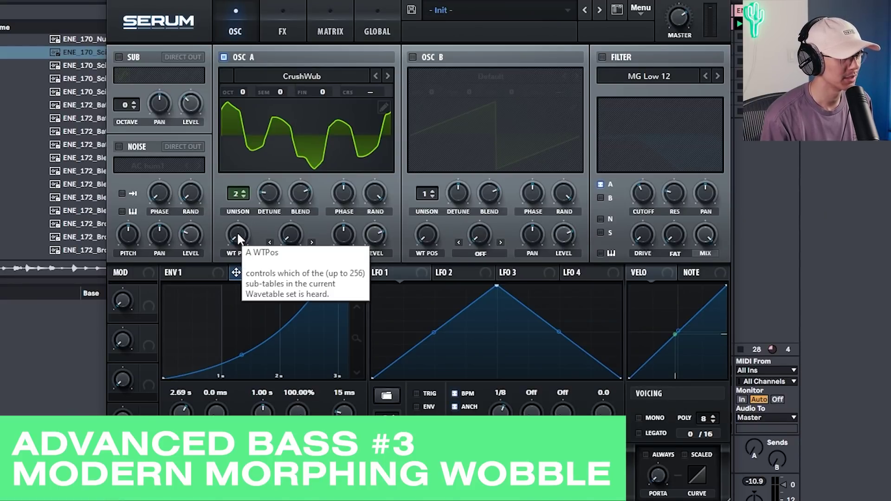
Set the wavetable position to 76 and route Env 2 to sweep it.
{"action": "left_click_drag", "start_coordinate": [238, 236], "coordinate": [231, 258]}
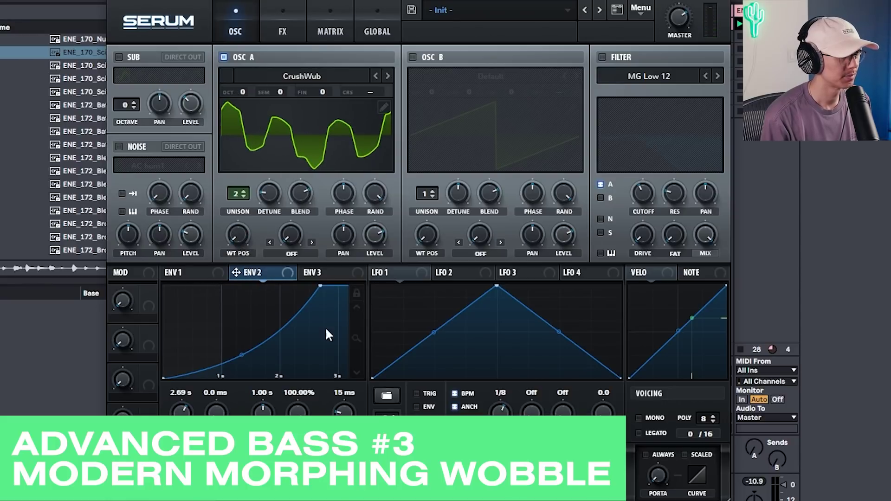
{"action": "left_click_drag", "start_coordinate": [258, 269], "coordinate": [242, 237]}
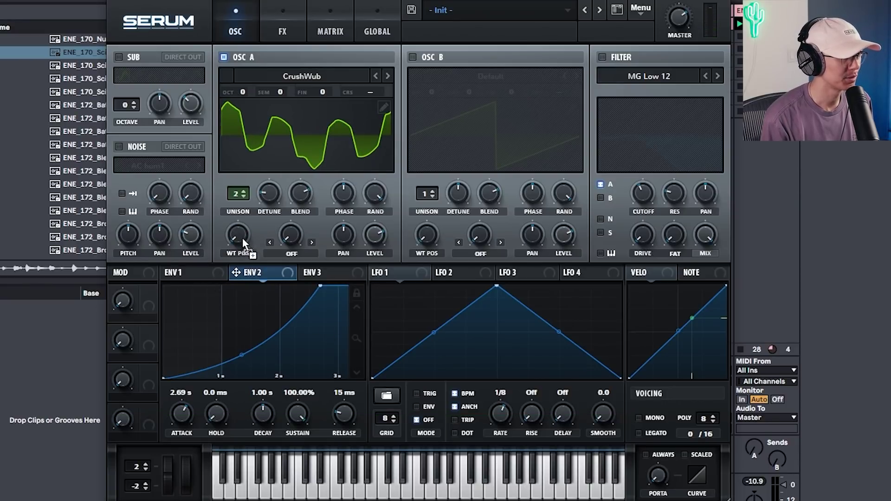
{"action": "right_click", "coordinate": [240, 230]}
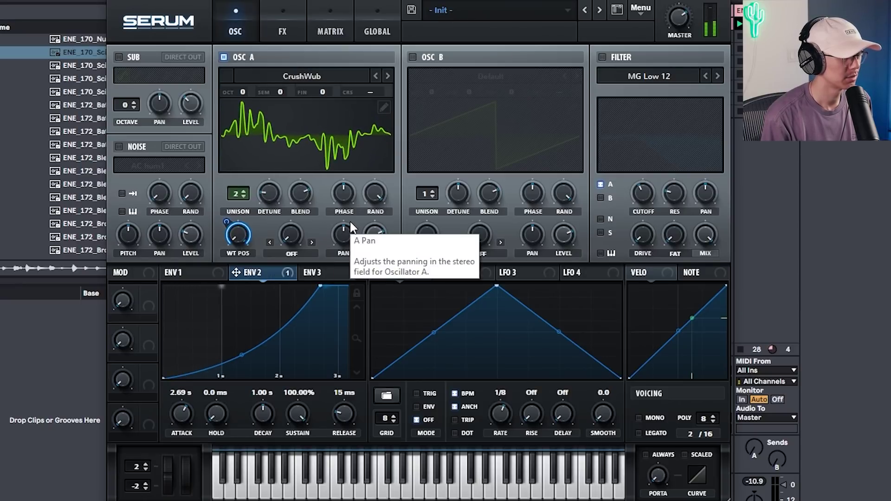
Enable the filter as MG Low 24 and route LFO 1 to wobble its cutoff.
{"action": "left_click", "coordinate": [602, 57]}
{"action": "left_click", "coordinate": [717, 76]}
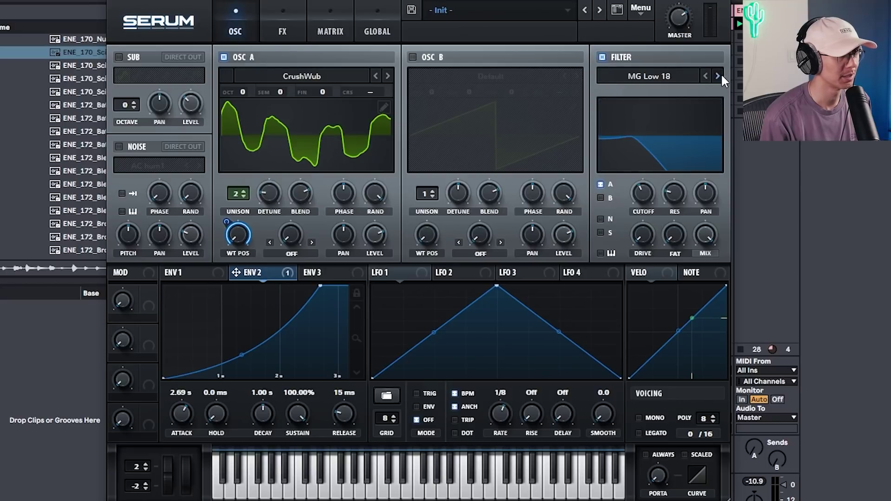
{"action": "left_click", "coordinate": [717, 76]}
{"action": "left_click_drag", "start_coordinate": [393, 273], "coordinate": [638, 190]}
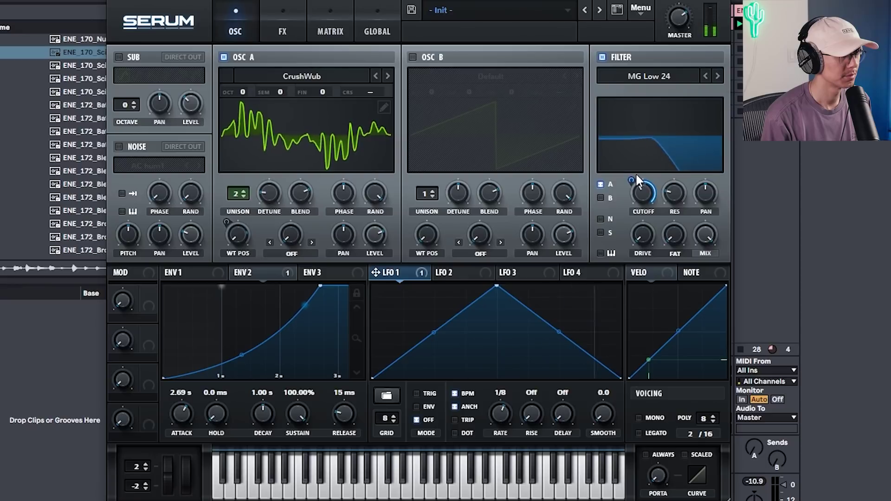
{"action": "right_click", "coordinate": [654, 193]}
{"action": "left_click", "coordinate": [489, 79]}
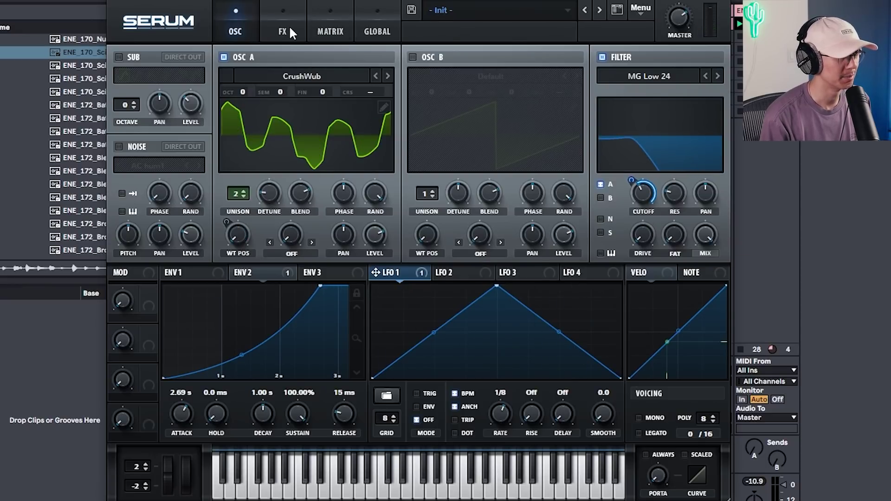
{"action": "left_click", "coordinate": [335, 21]}
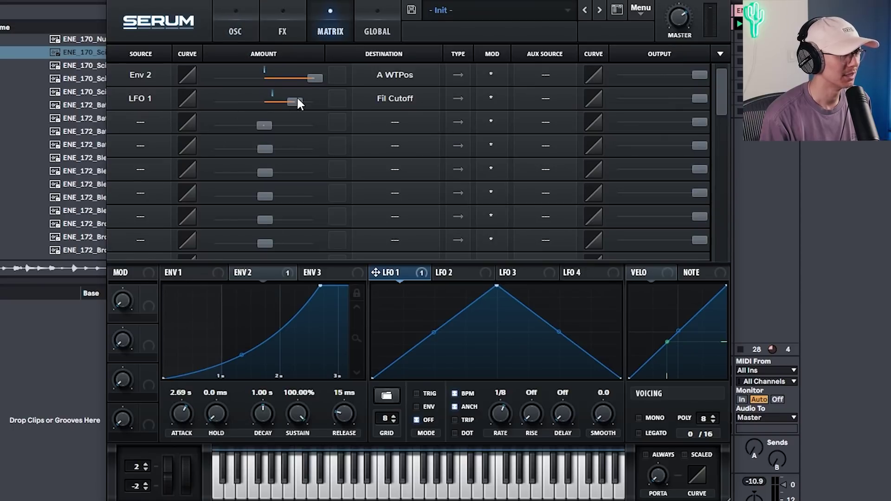
Set Env 2 as Aux Source on the LFO 1 cutoff row, and enable Tube distortion with Env 2 on drive.
{"action": "left_click", "coordinate": [547, 98]}
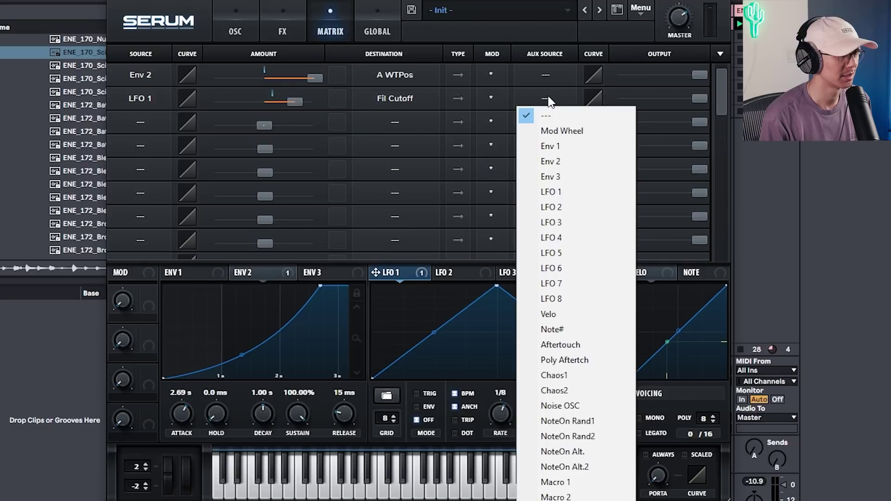
{"action": "left_click", "coordinate": [566, 161]}
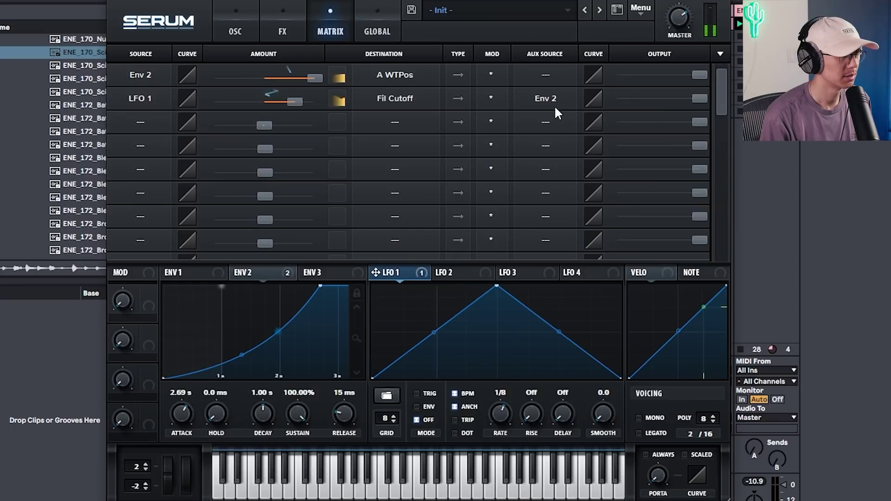
{"action": "left_click", "coordinate": [285, 22]}
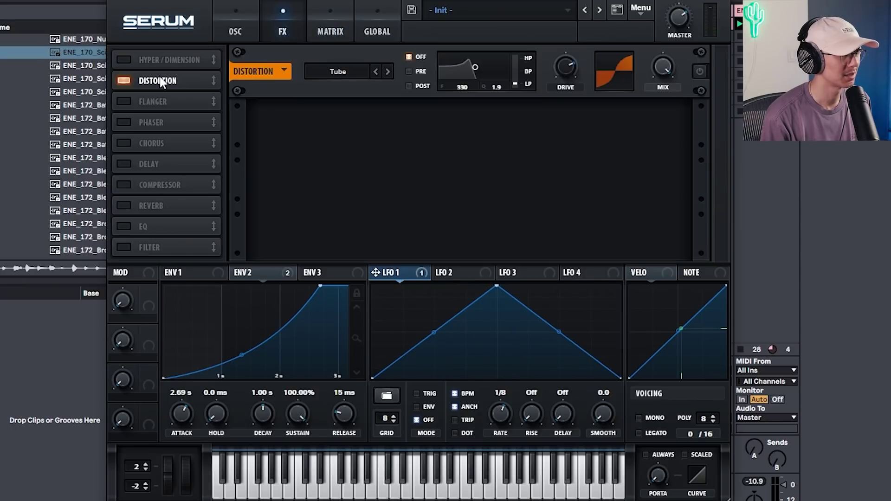
{"action": "left_click", "coordinate": [700, 71]}
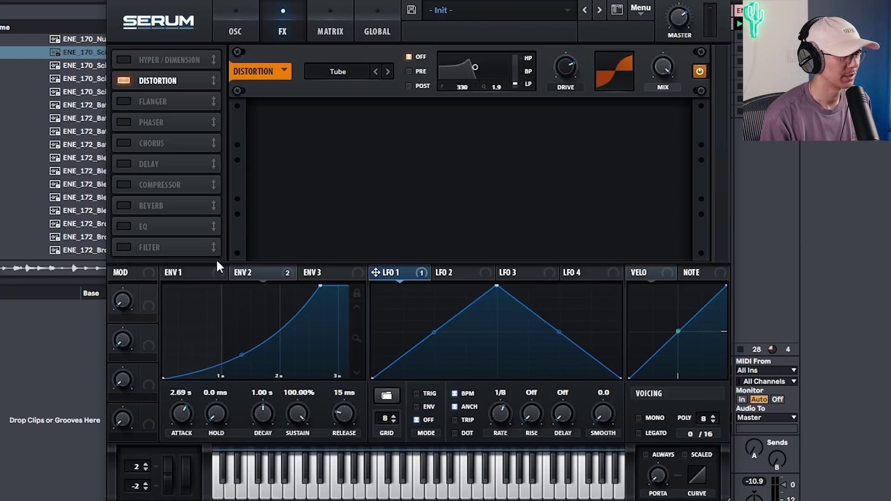
{"action": "left_click_drag", "start_coordinate": [246, 272], "coordinate": [564, 67]}
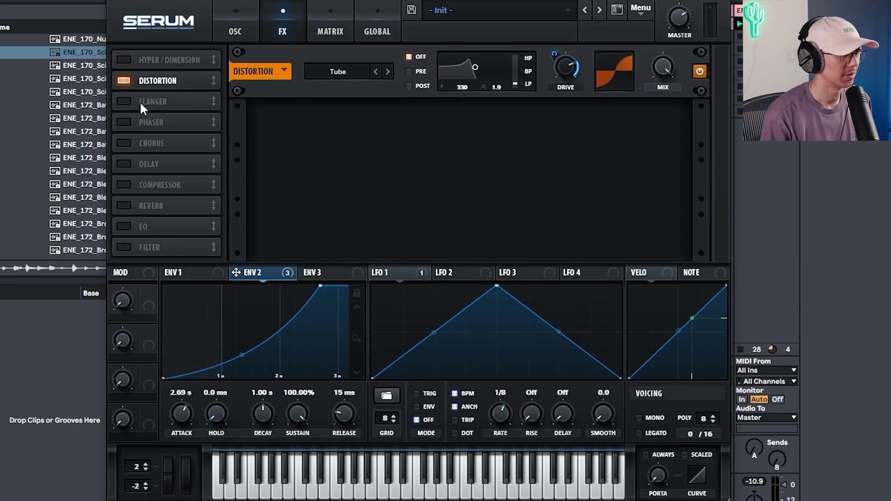
{"action": "left_click", "coordinate": [330, 18]}
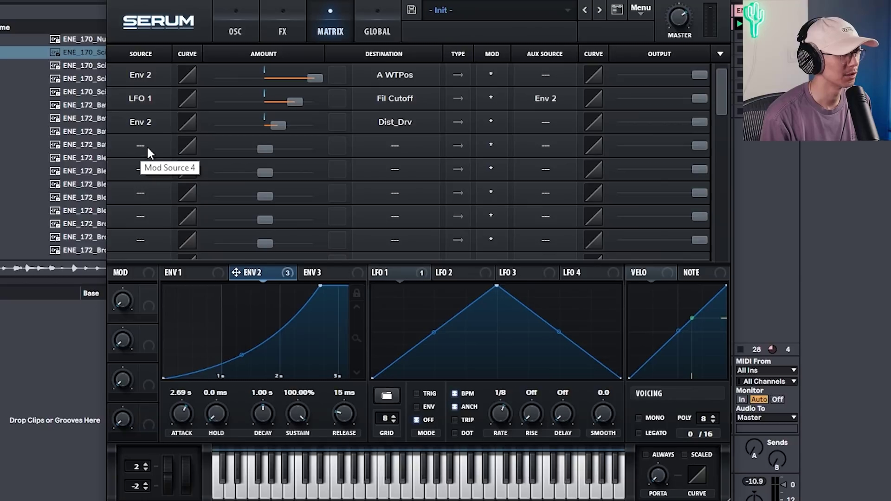
In matrix row 4, route Env 2 to Master Tune with amount -4 for a pitch drop.
{"action": "left_click", "coordinate": [151, 152]}
{"action": "left_click", "coordinate": [157, 215]}
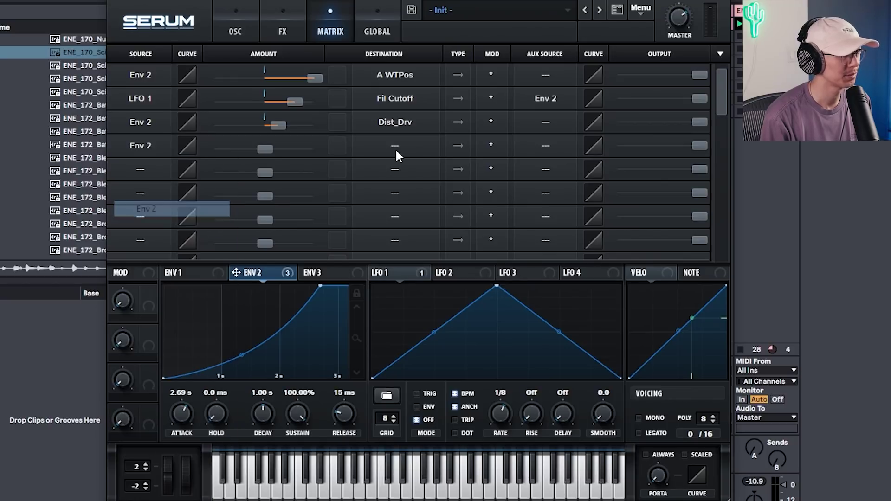
{"action": "left_click", "coordinate": [395, 148]}
{"action": "left_click", "coordinate": [488, 270]}
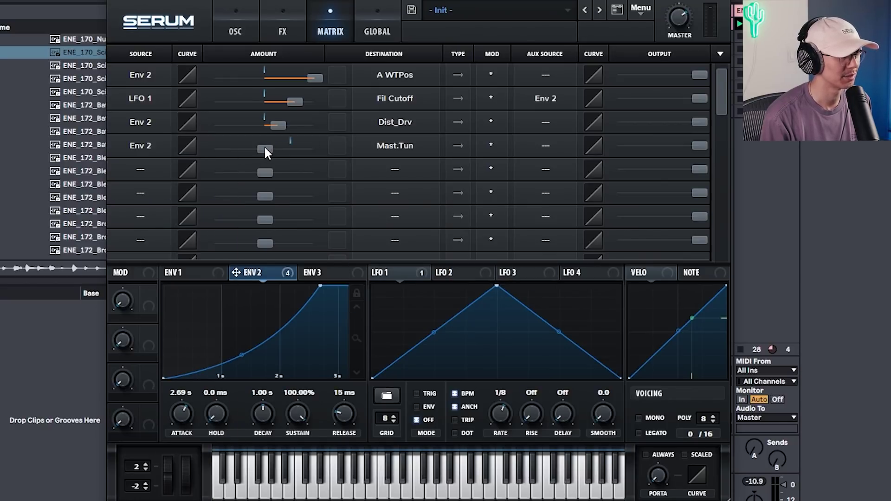
{"action": "left_click_drag", "start_coordinate": [264, 148], "coordinate": [263, 148]}
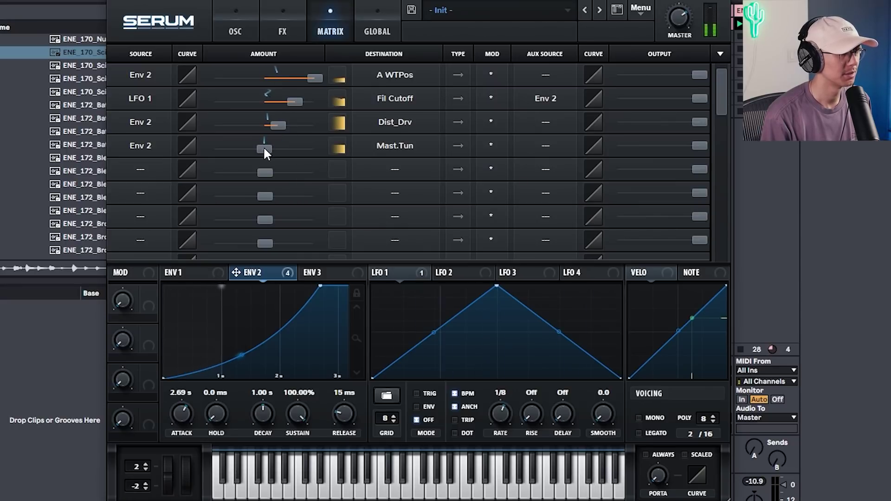
Enable the sub oscillator and lower its level to 26%.
{"action": "left_click", "coordinate": [240, 28]}
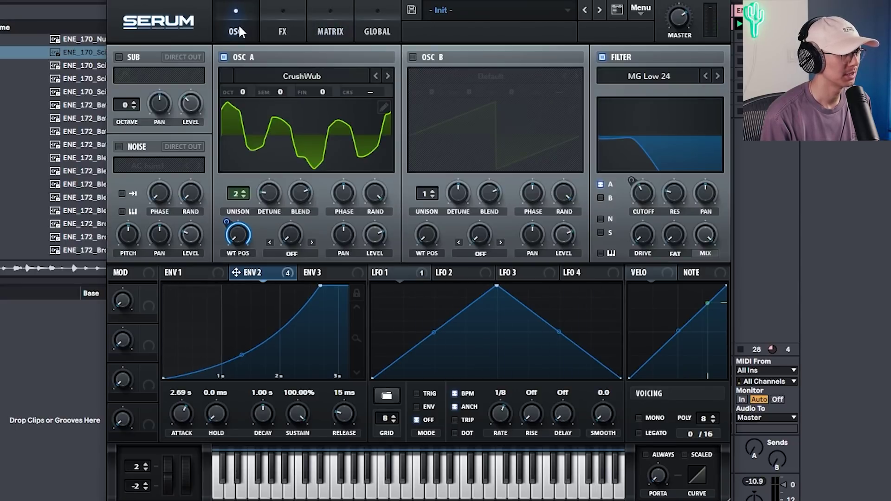
{"action": "left_click", "coordinate": [119, 56]}
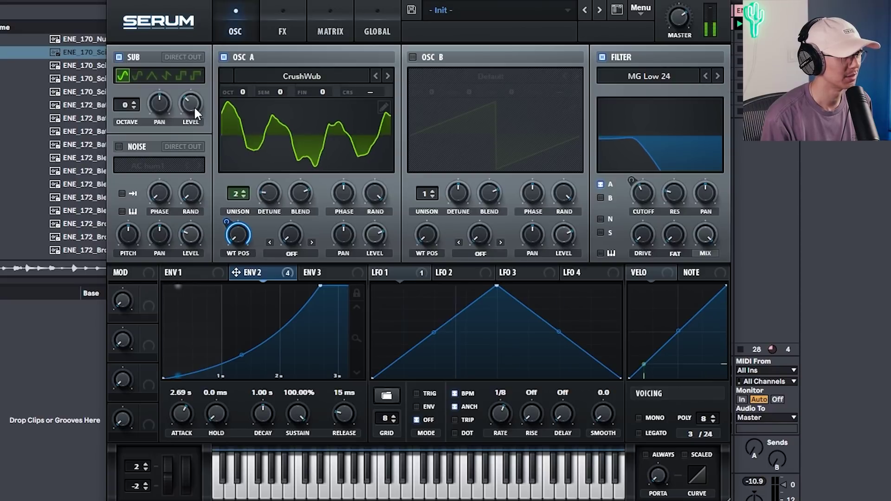
{"action": "left_click_drag", "start_coordinate": [194, 105], "coordinate": [194, 117]}
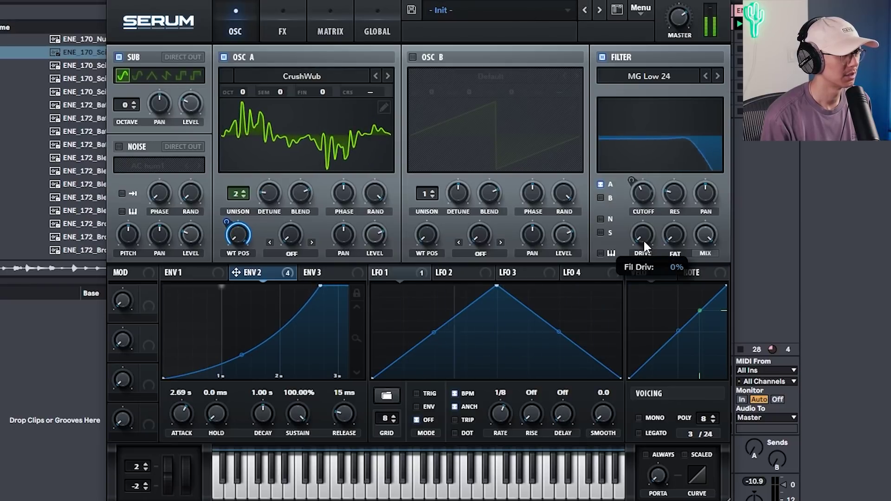
{"action": "left_click", "coordinate": [267, 22]}
{"action": "left_click", "coordinate": [244, 26]}
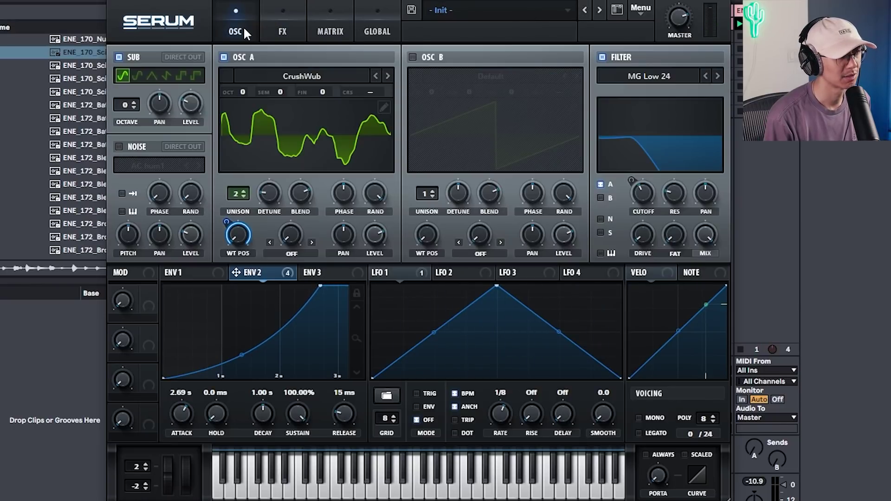